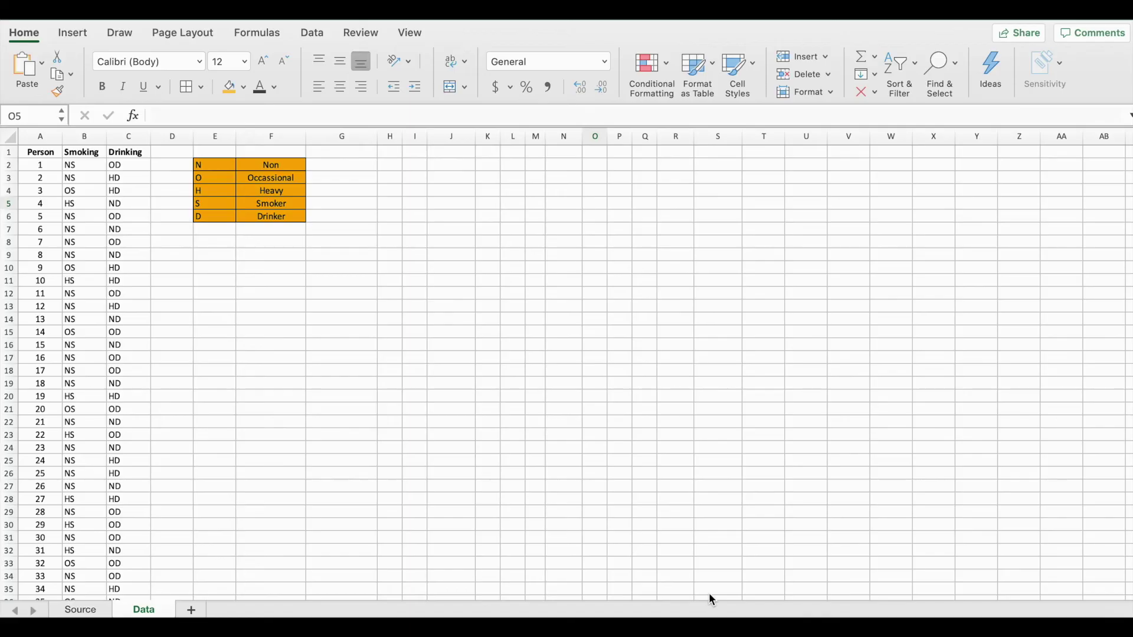
- Examine the smoking and drinking codes in columns B and C against the legend in E2:F6
click(90, 134)
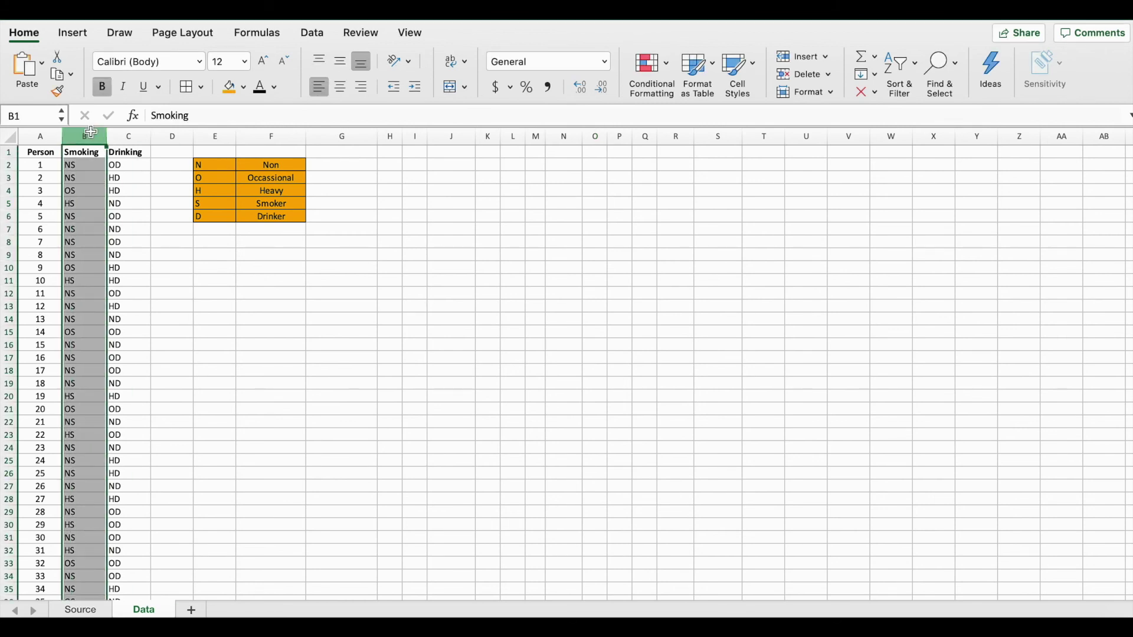
click(139, 134)
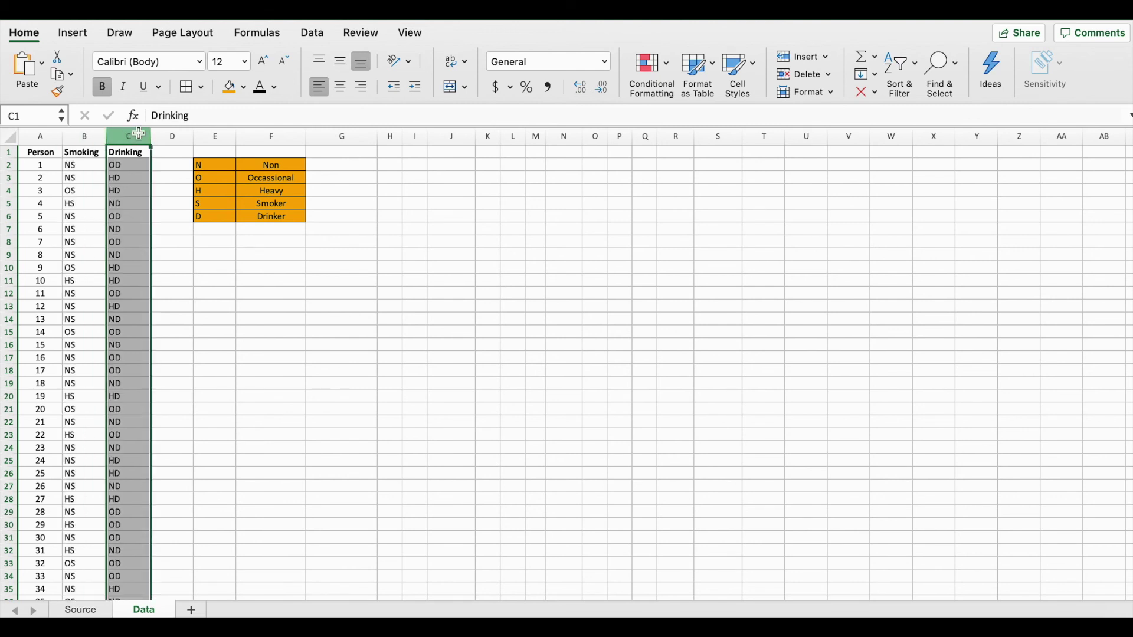
click(66, 176)
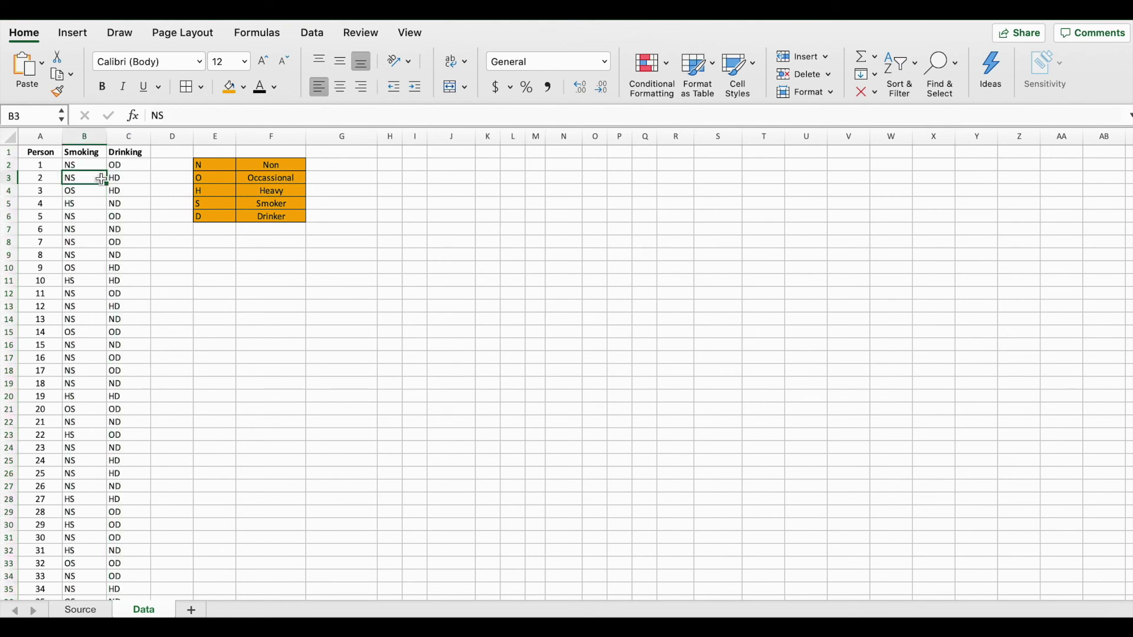
click(117, 204)
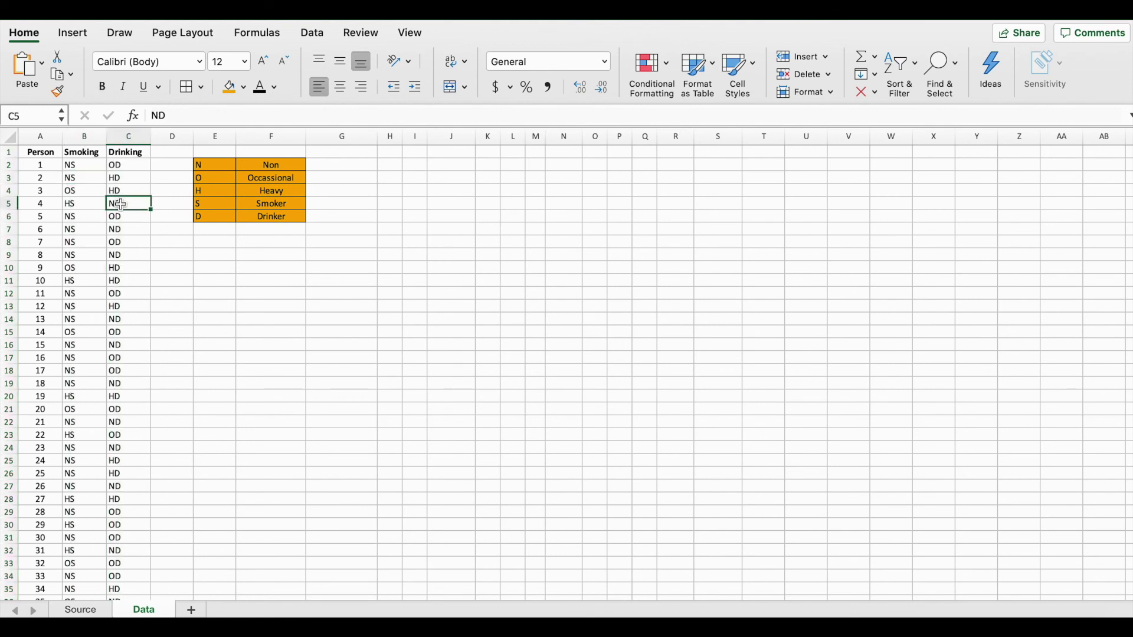
click(99, 244)
click(114, 267)
click(85, 280)
click(213, 180)
click(286, 227)
click(358, 171)
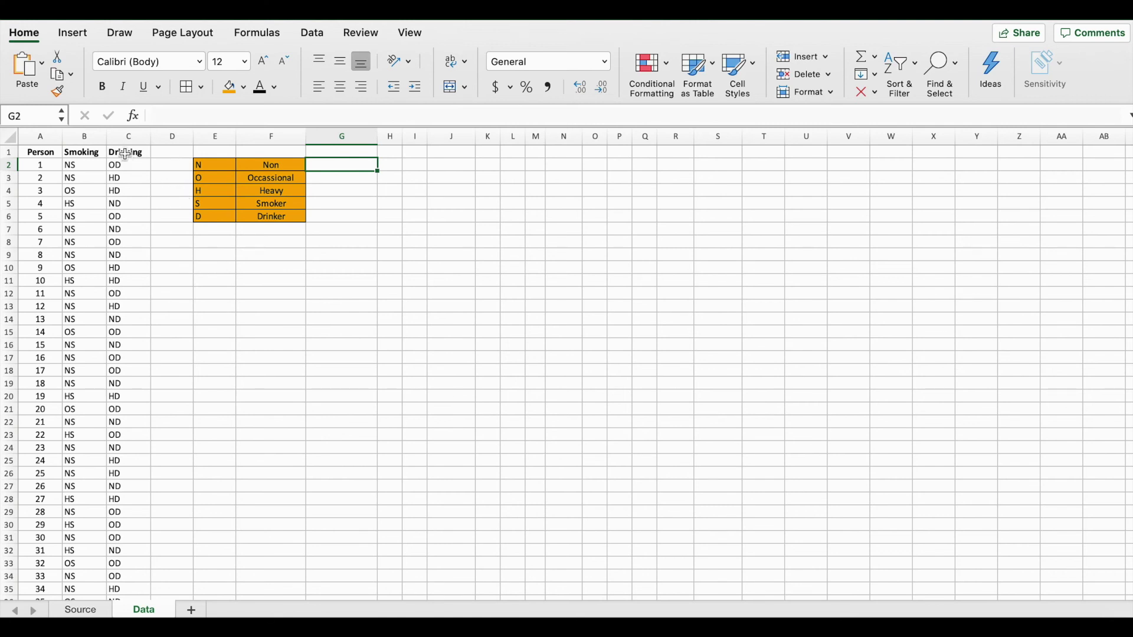
click(95, 139)
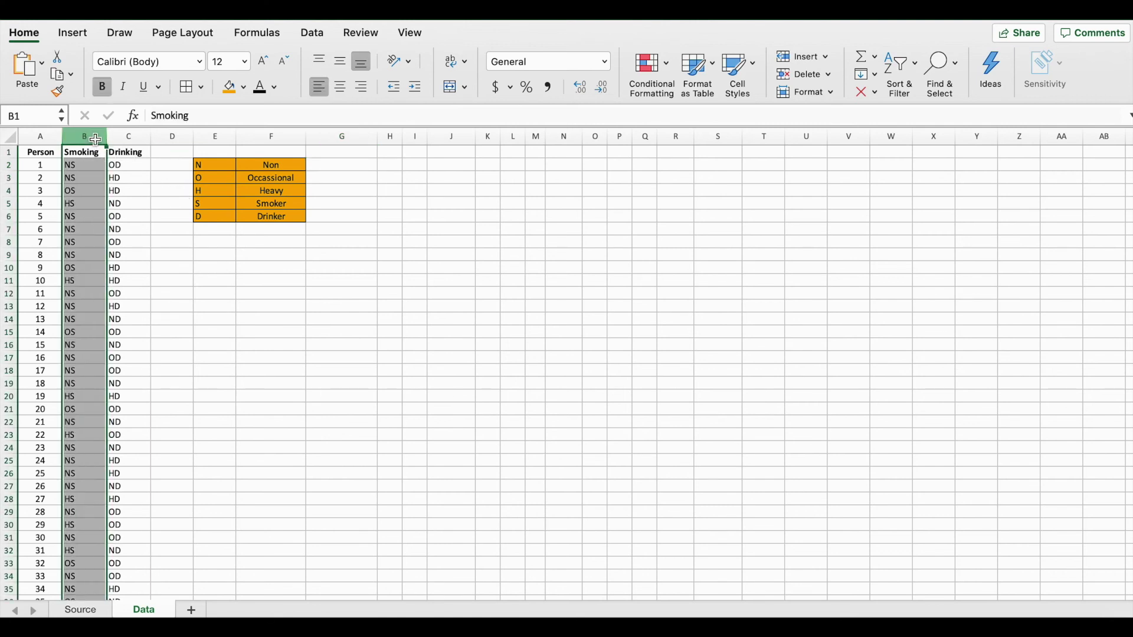
click(93, 162)
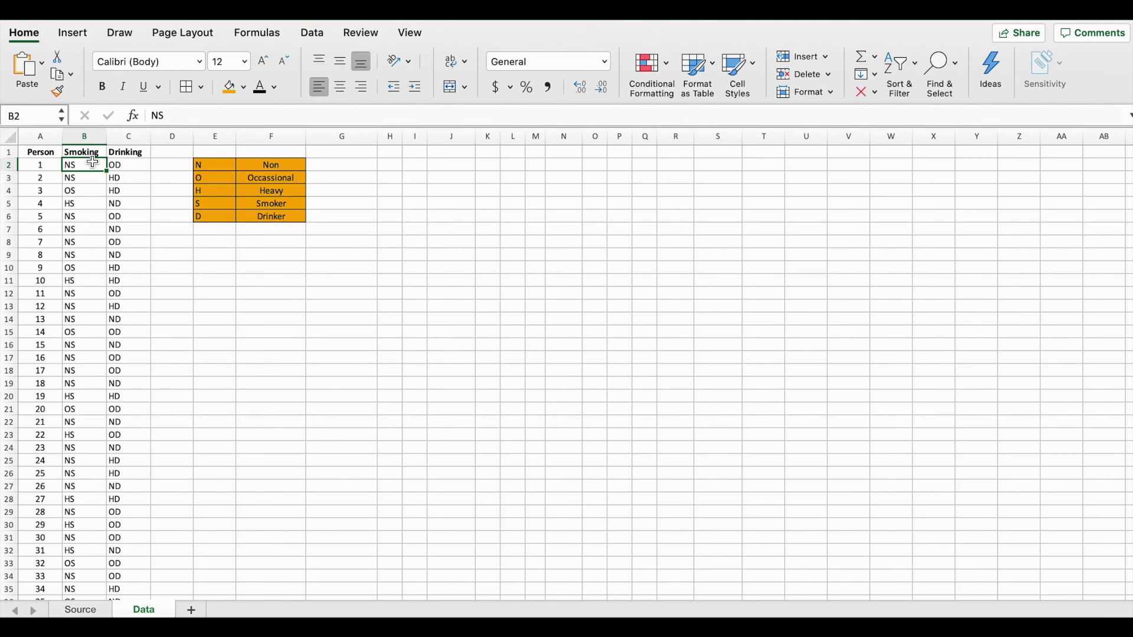
click(89, 206)
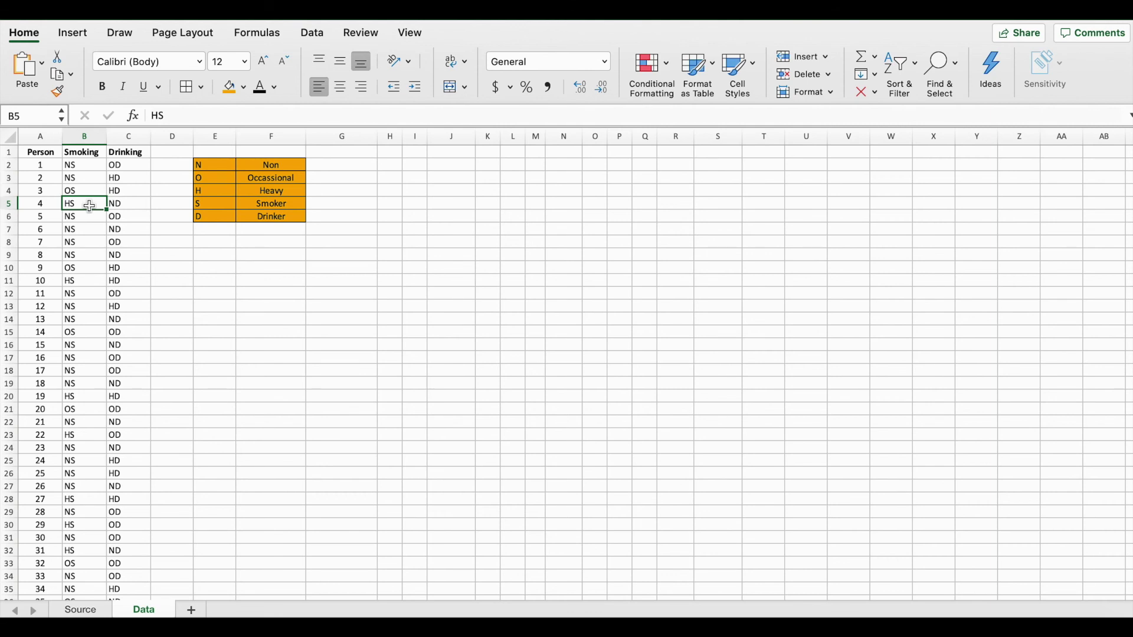
click(139, 161)
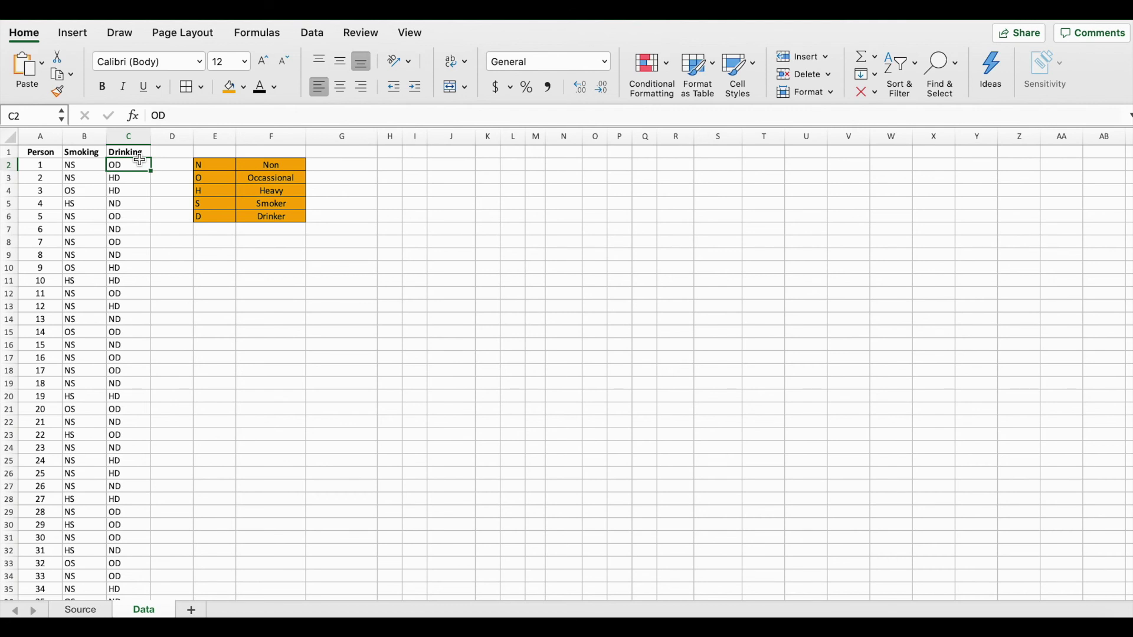
click(84, 136)
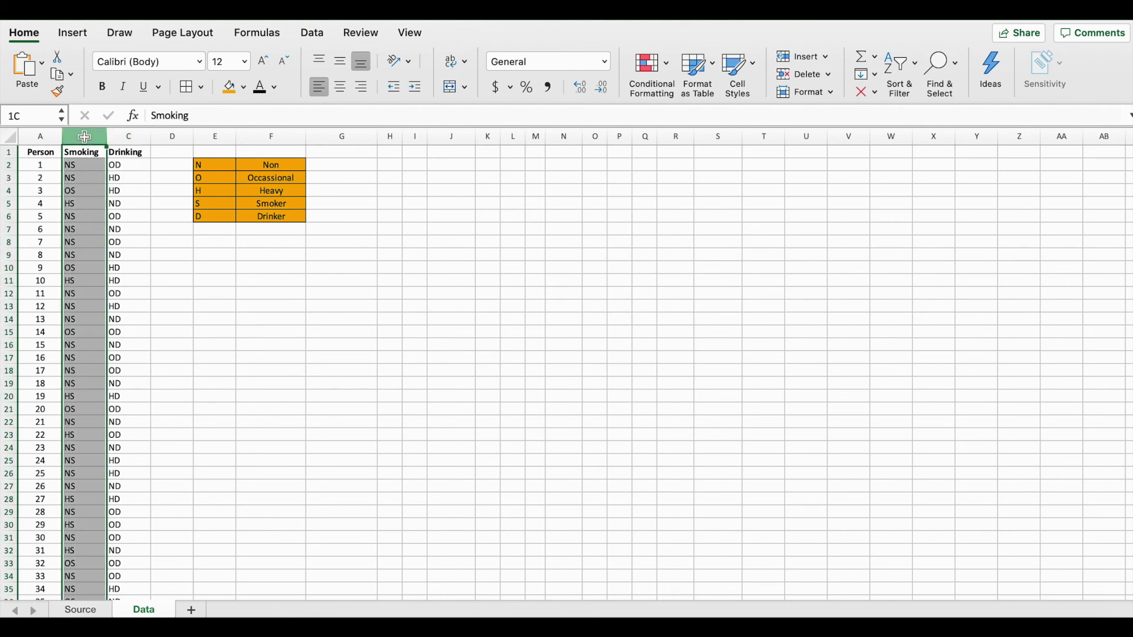
click(125, 137)
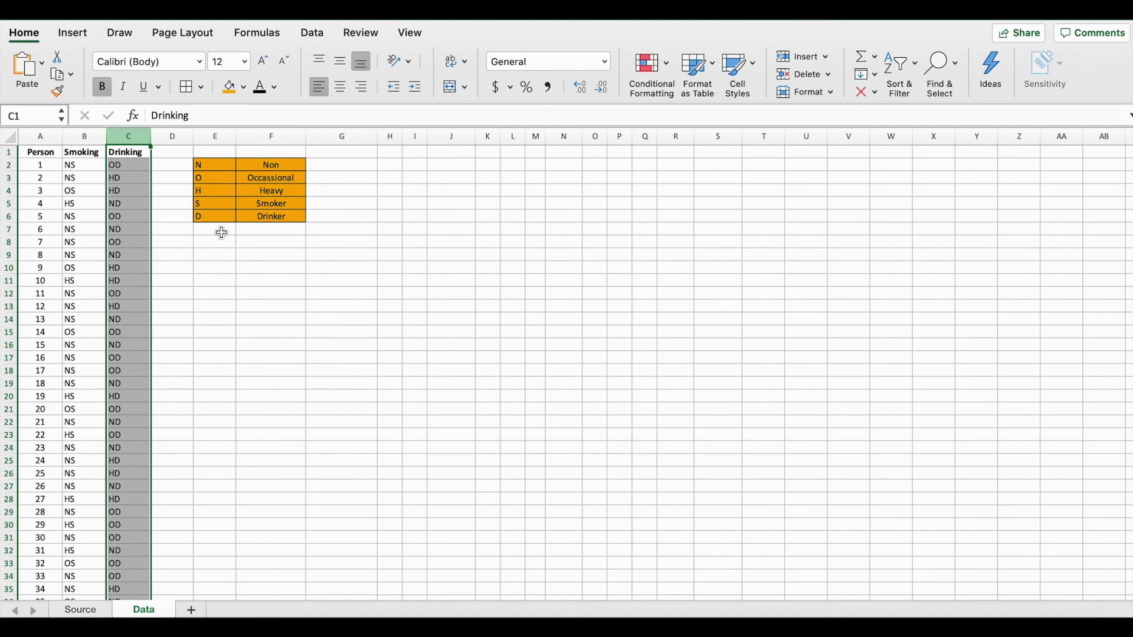
- Enter the smoking categories NS, OS and HS as column headers in cells J5 to L5
click(447, 204)
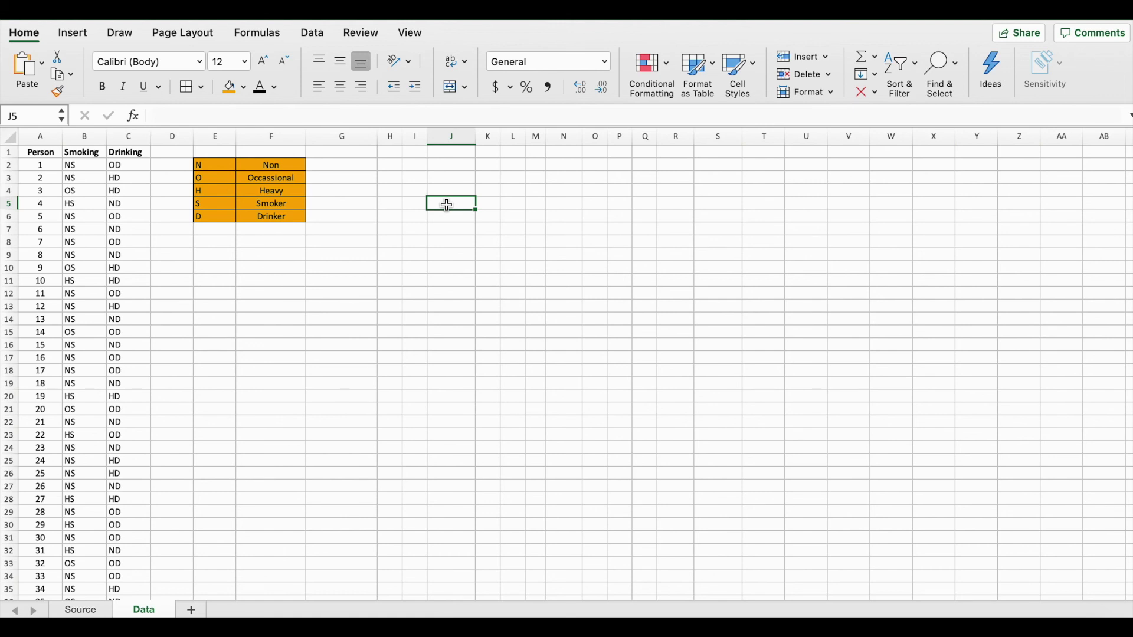
text(NS)
key(Tab)
click(84, 137)
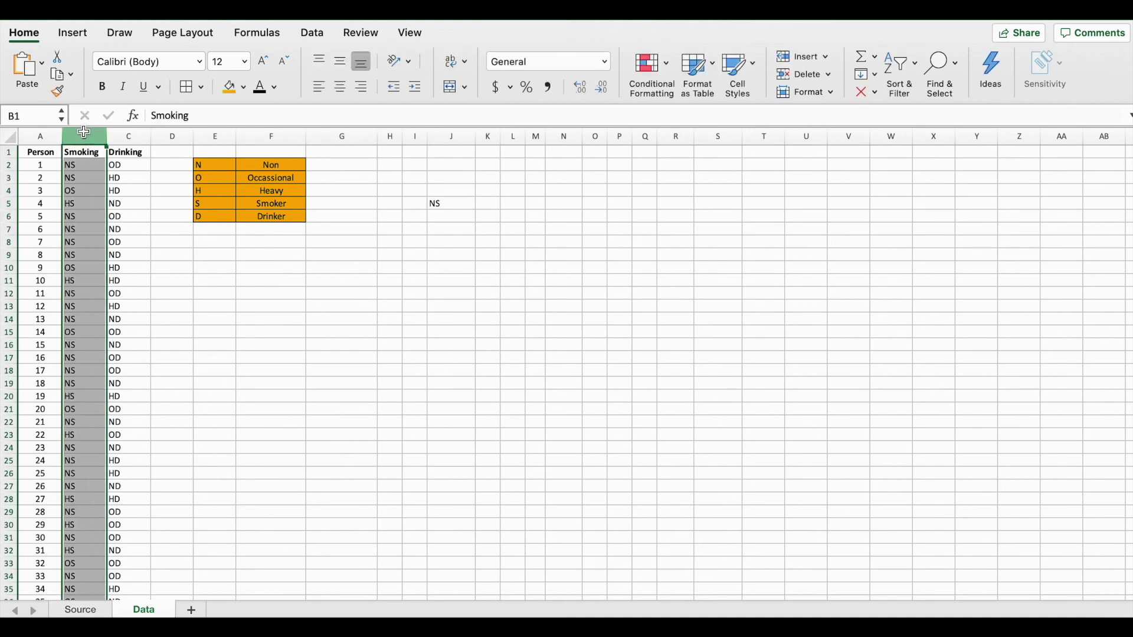
click(494, 204)
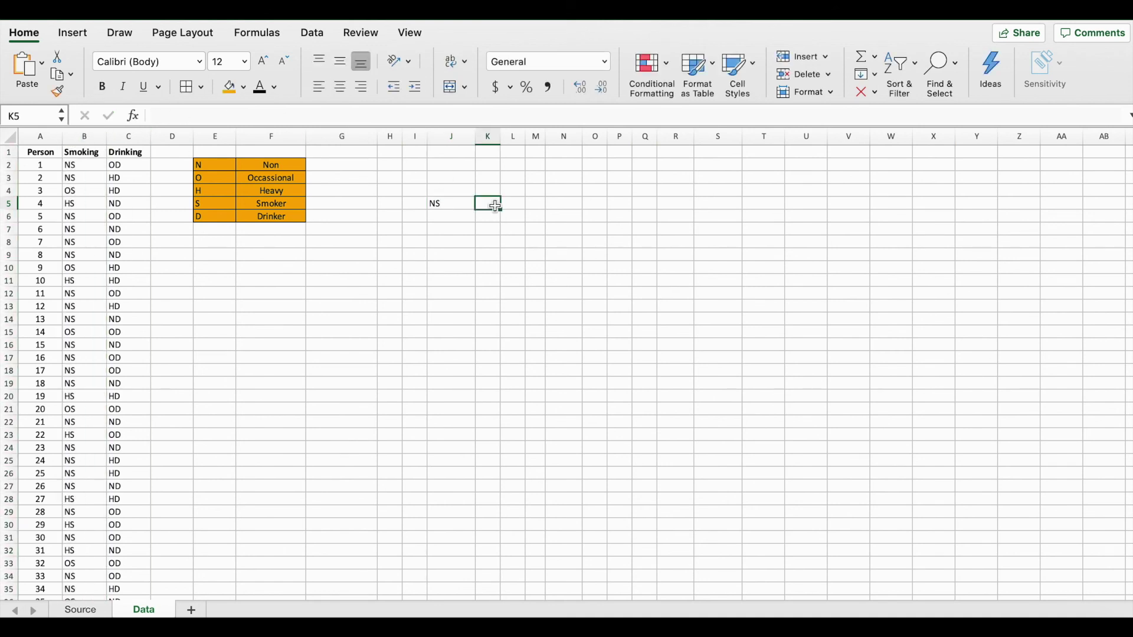
text(OS)
key(Tab)
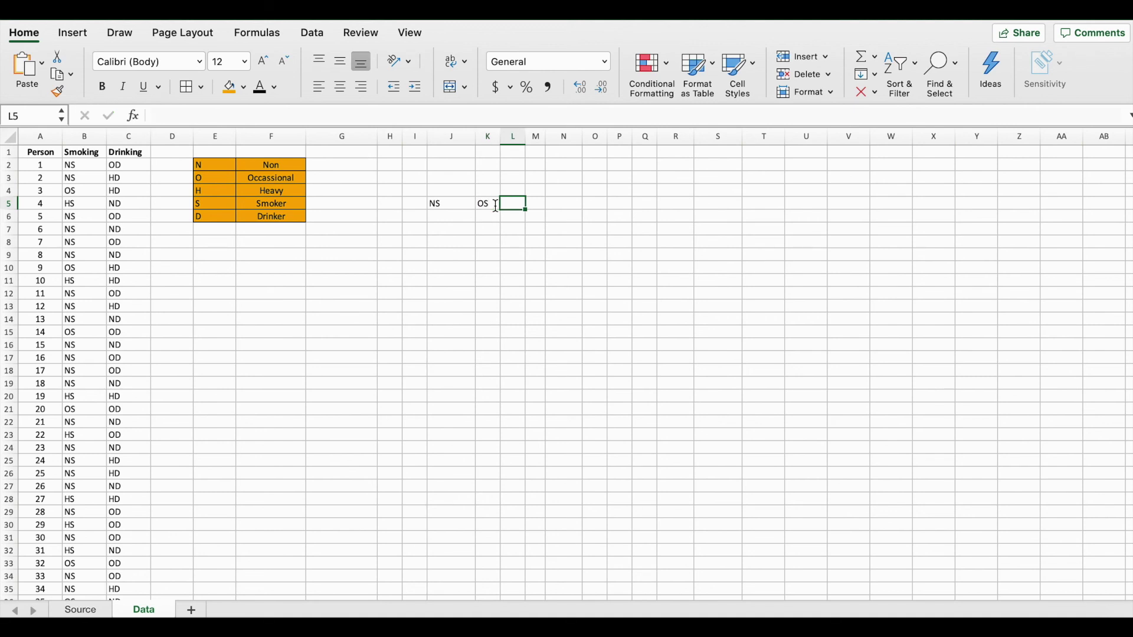
text(HS)
click(511, 229)
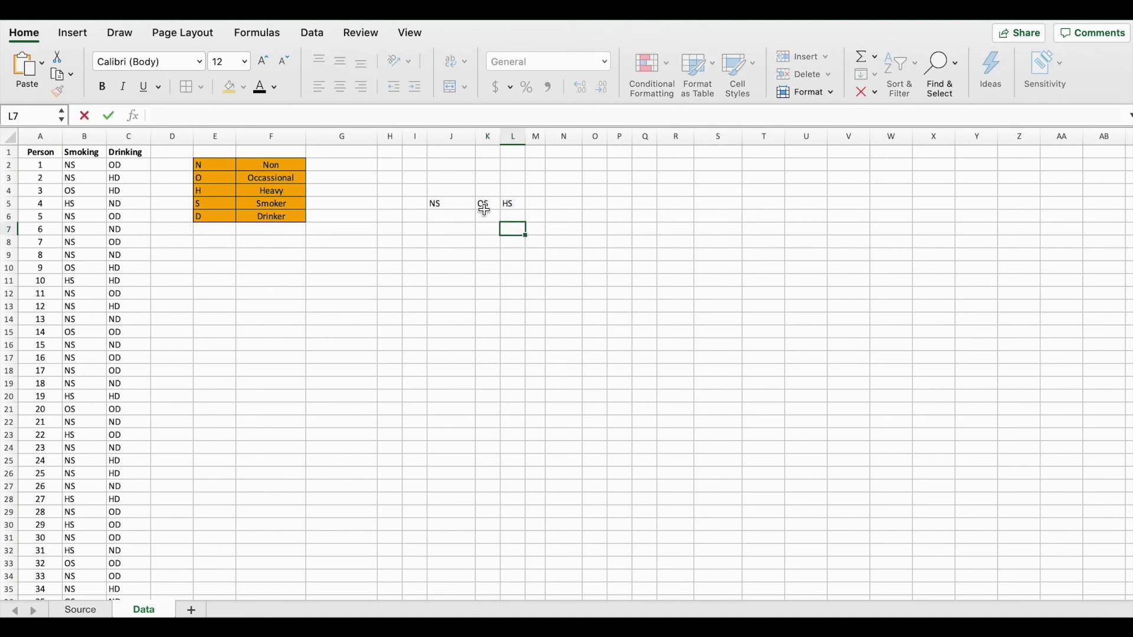
- Enter the drinking categories ND, OD and HD as row labels in cells I6 to I8
click(416, 216)
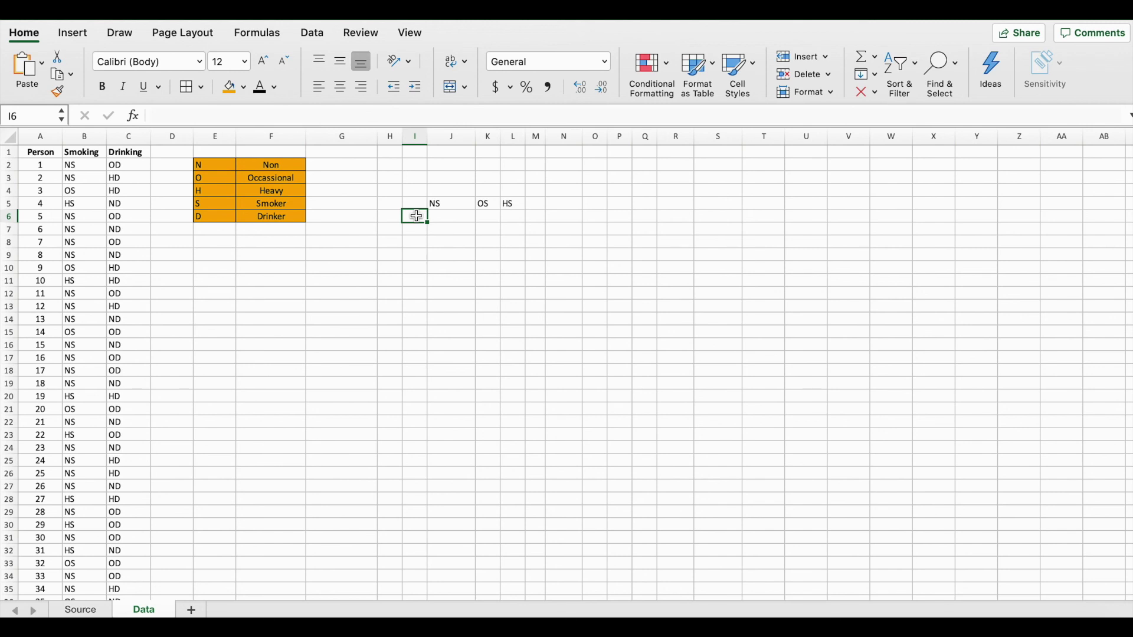
click(129, 136)
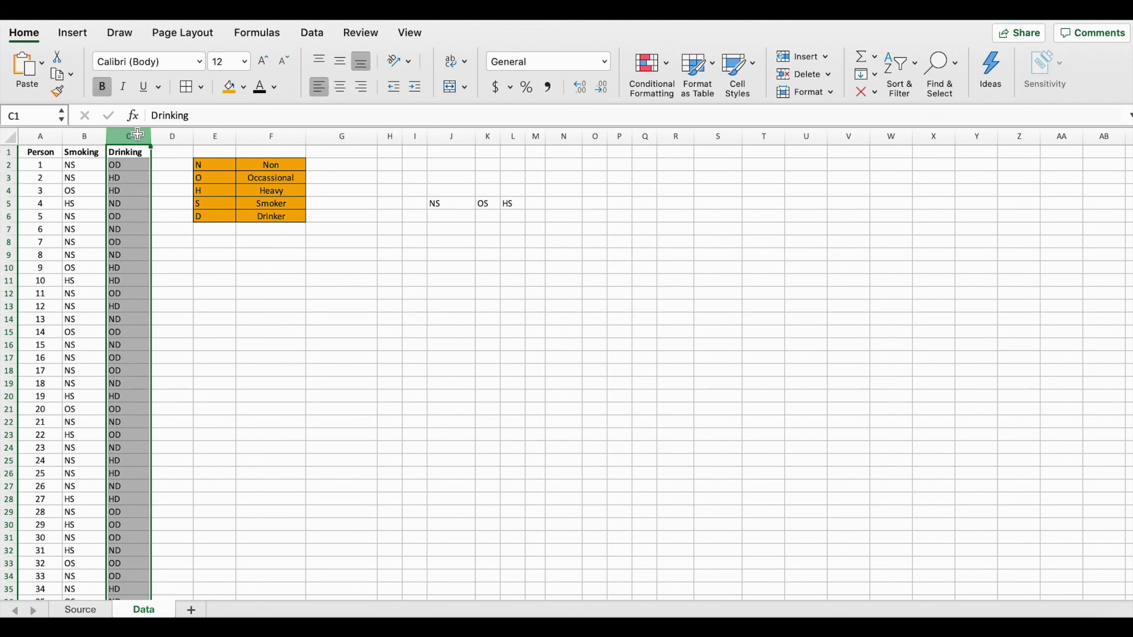
click(420, 216)
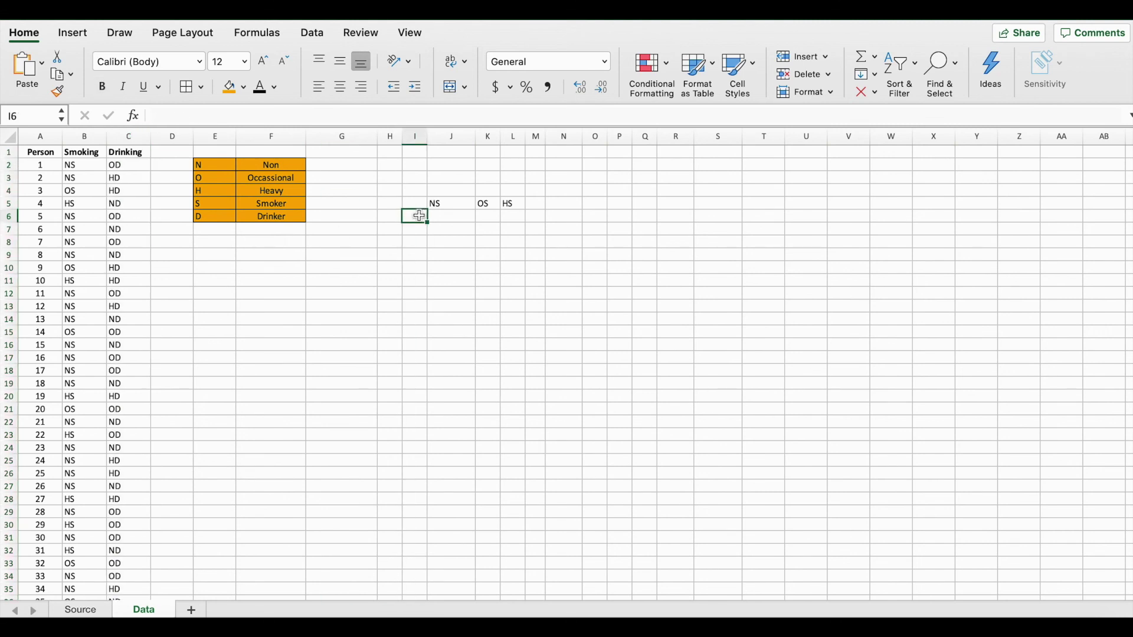
text(ND)
key(Return)
text(OD)
key(Return)
text(HD)
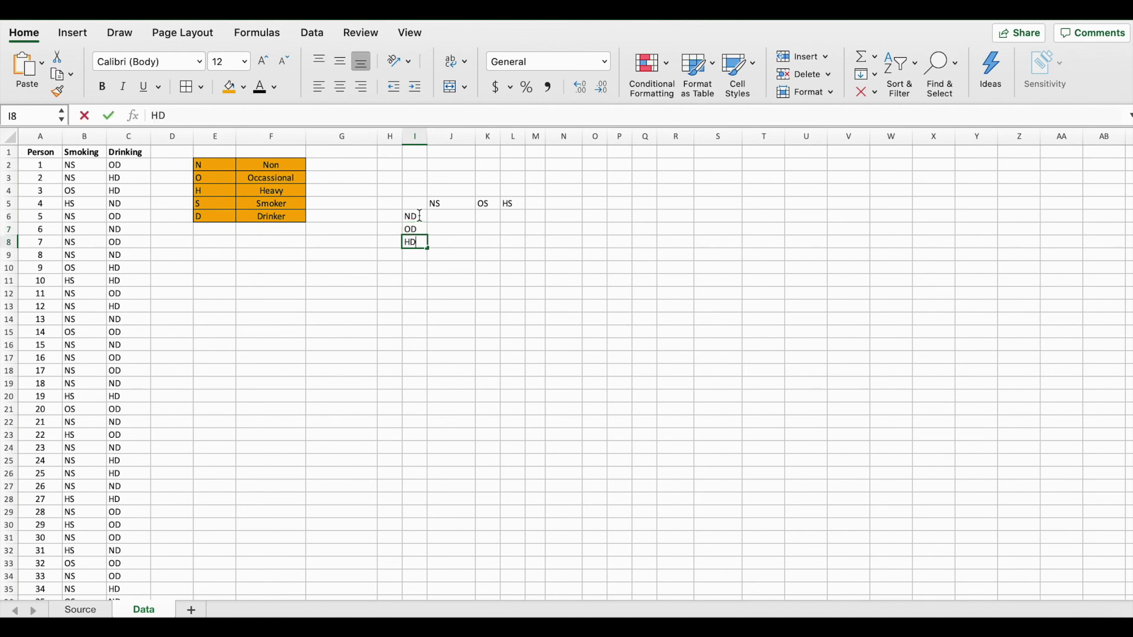
key(Tab)
- Start a COUNTIFS formula in J6 with smoking range B2:B8762 and header cell J5 as its first criterion
click(449, 213)
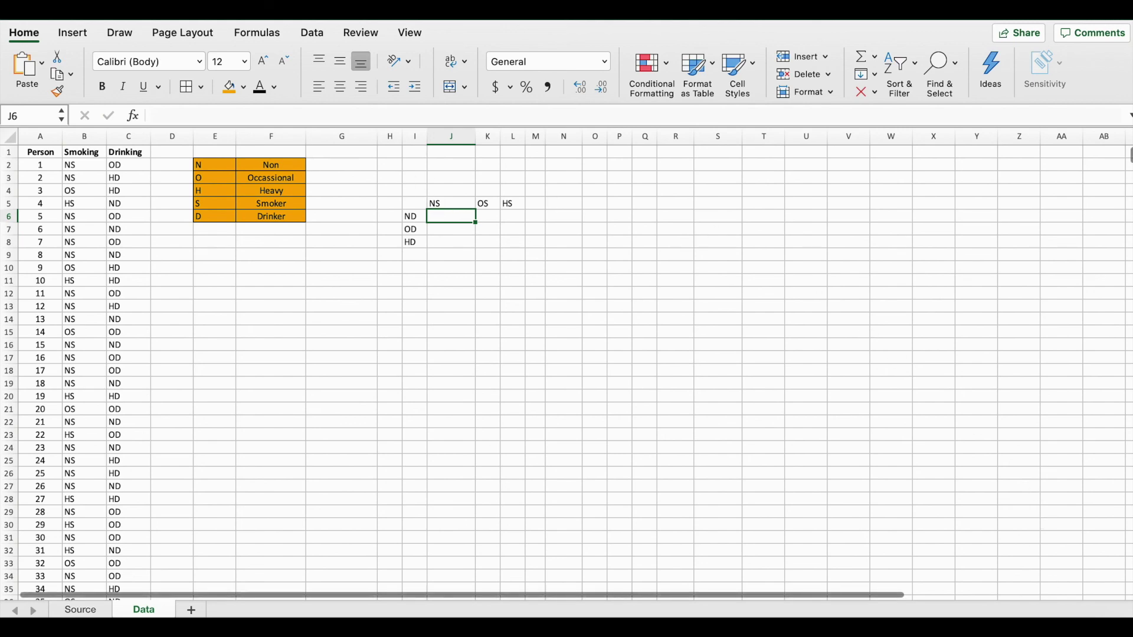
scroll(661, 192, up, 5)
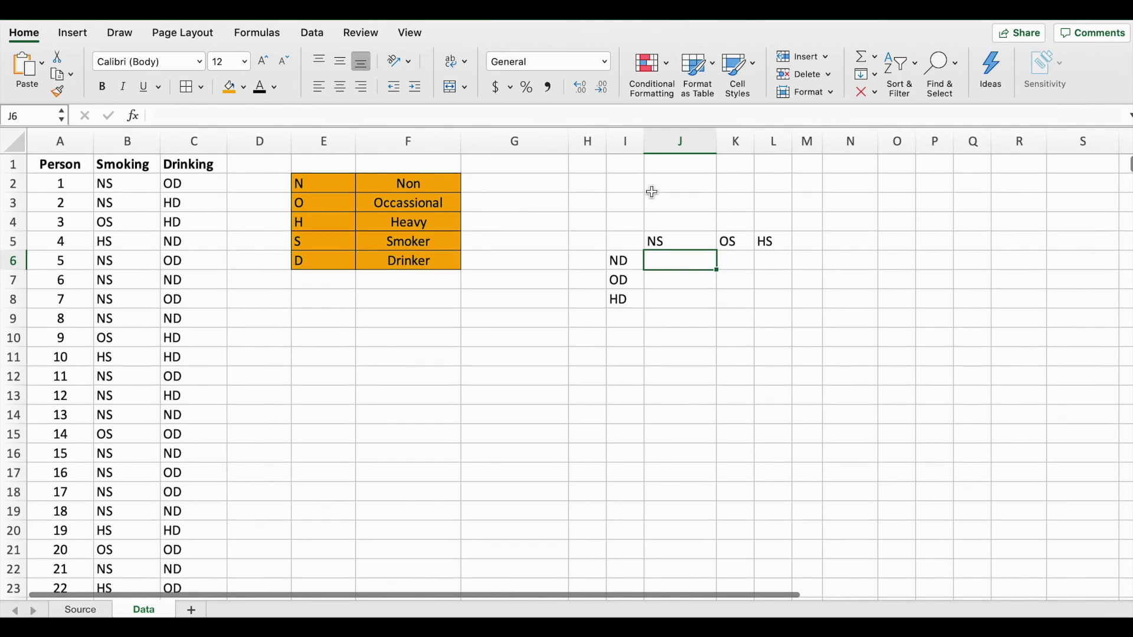
scroll(663, 272, right, 2)
scroll(664, 272, left, 2)
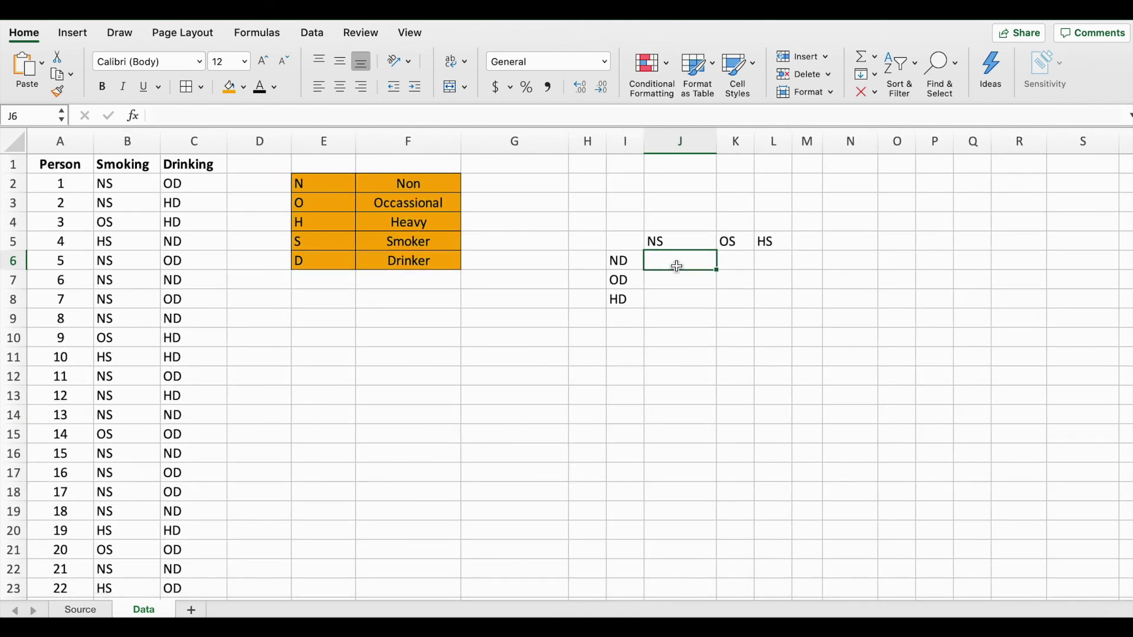
text(=)
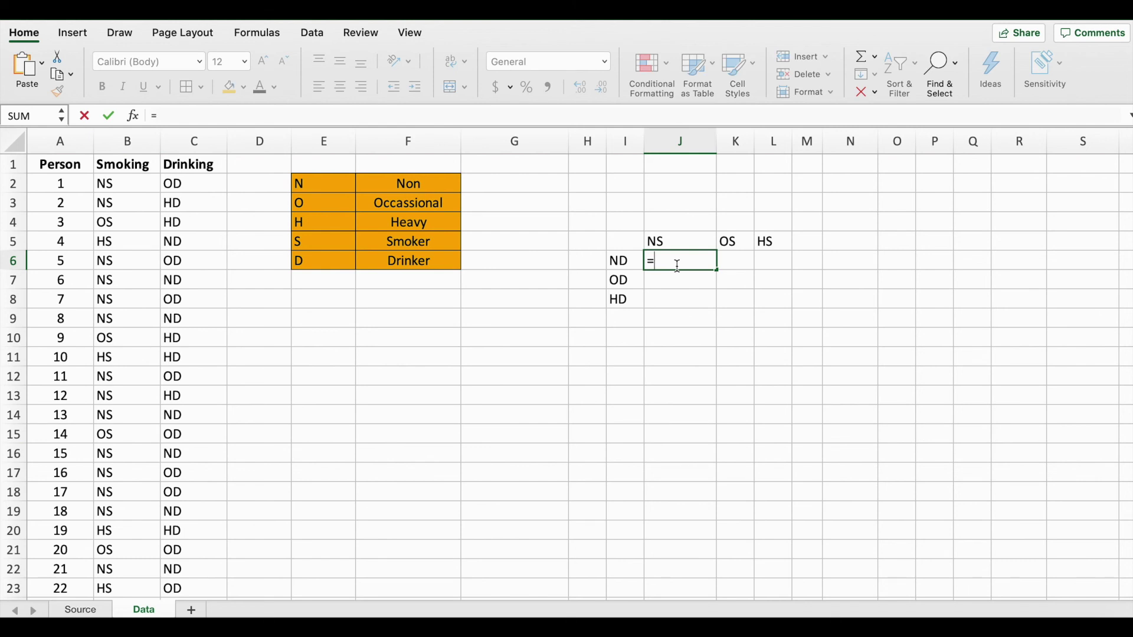
text(count)
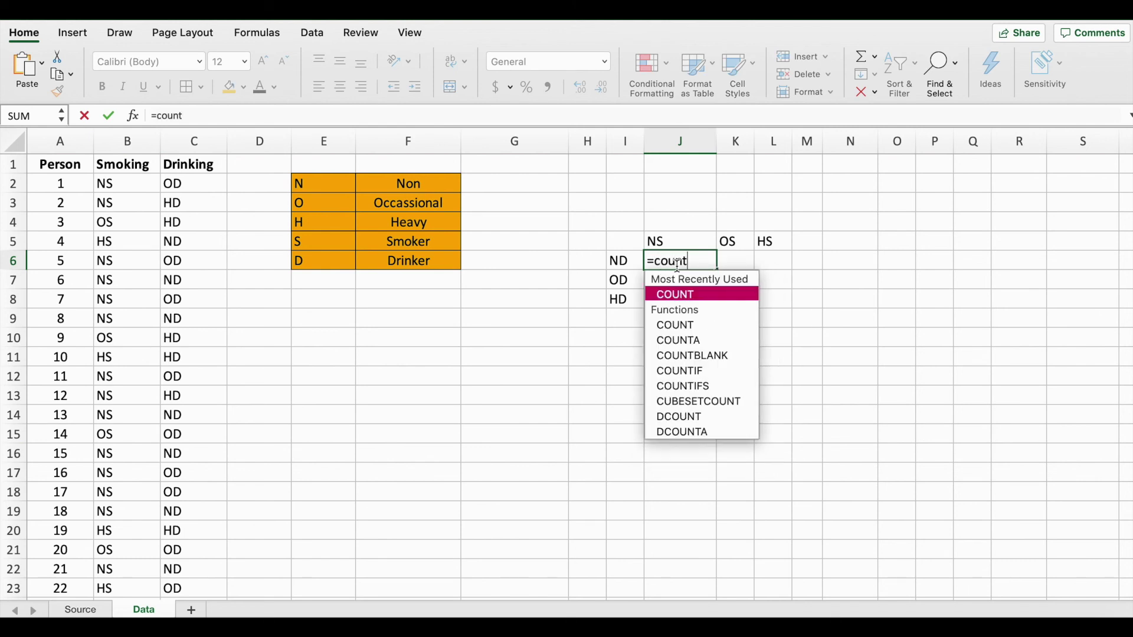
text(if)
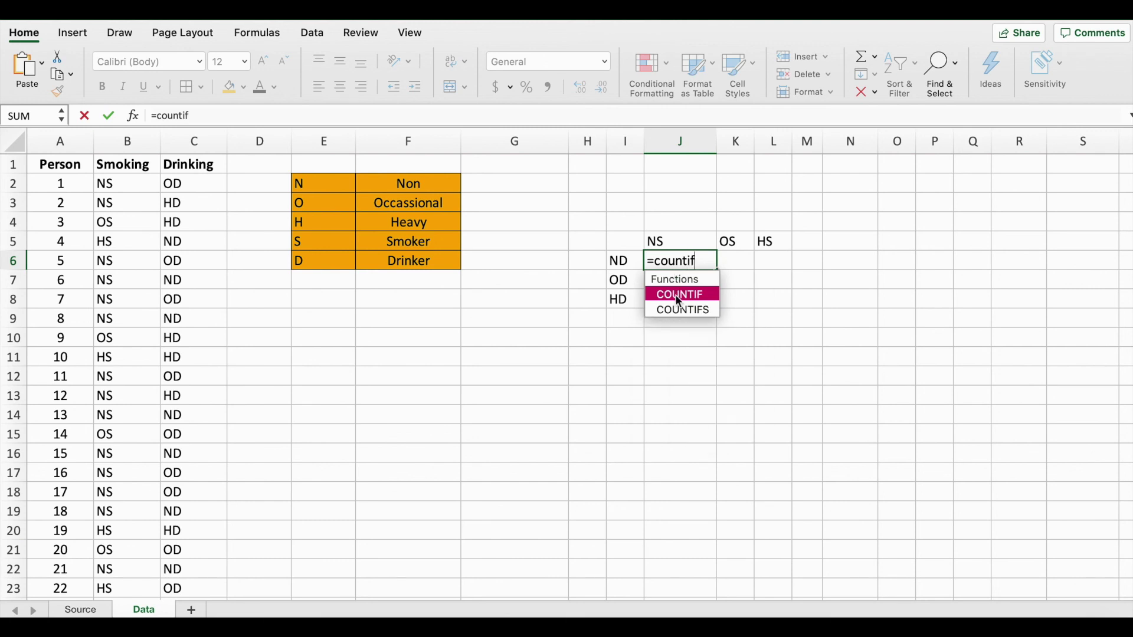
double_click(682, 310)
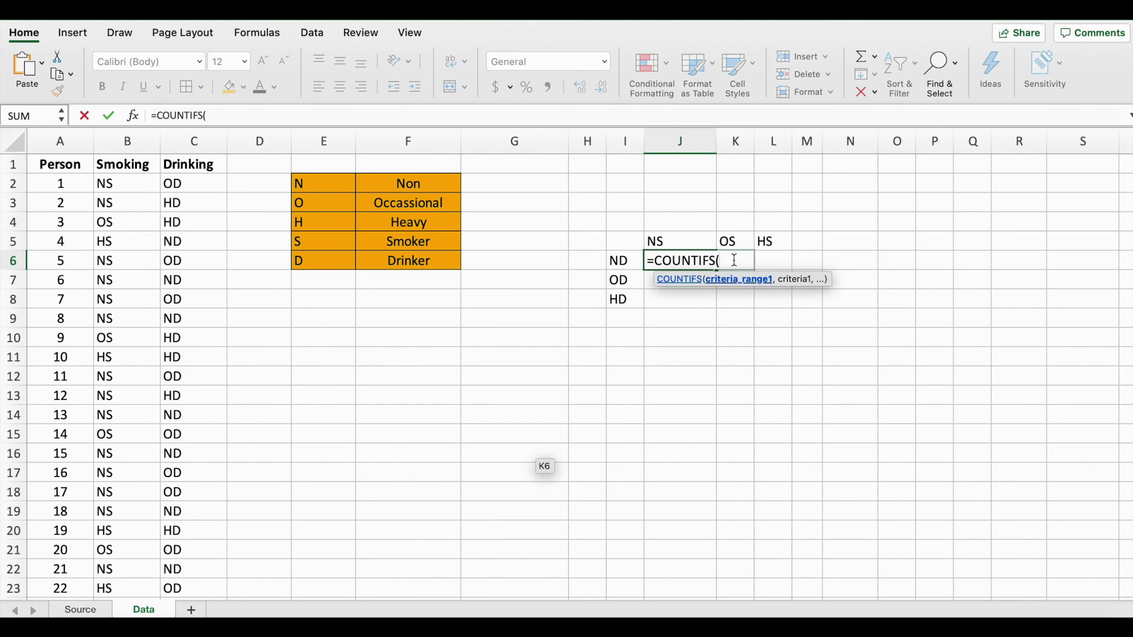
click(129, 186)
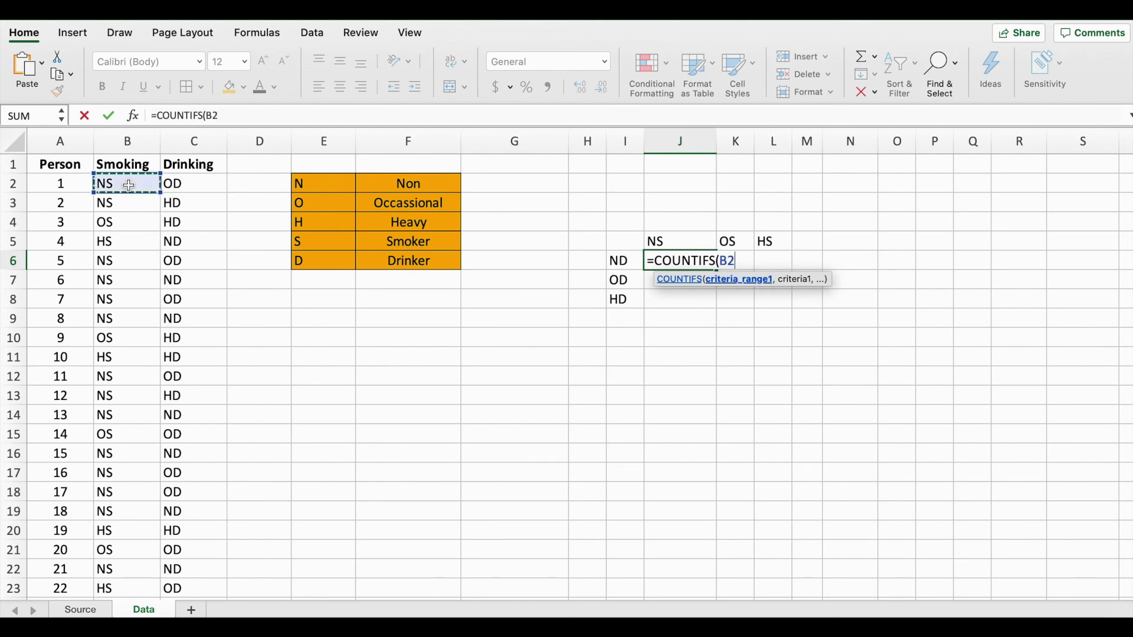
key(super+shift+Down)
scroll(431, 202, up, 15)
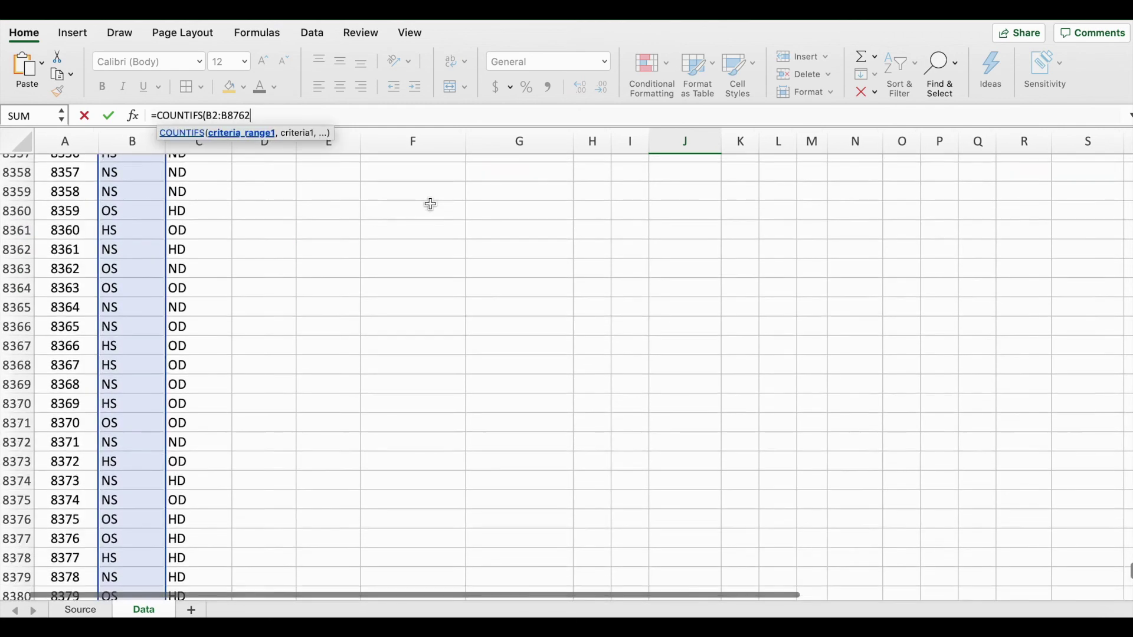
scroll(364, 351, up, 10)
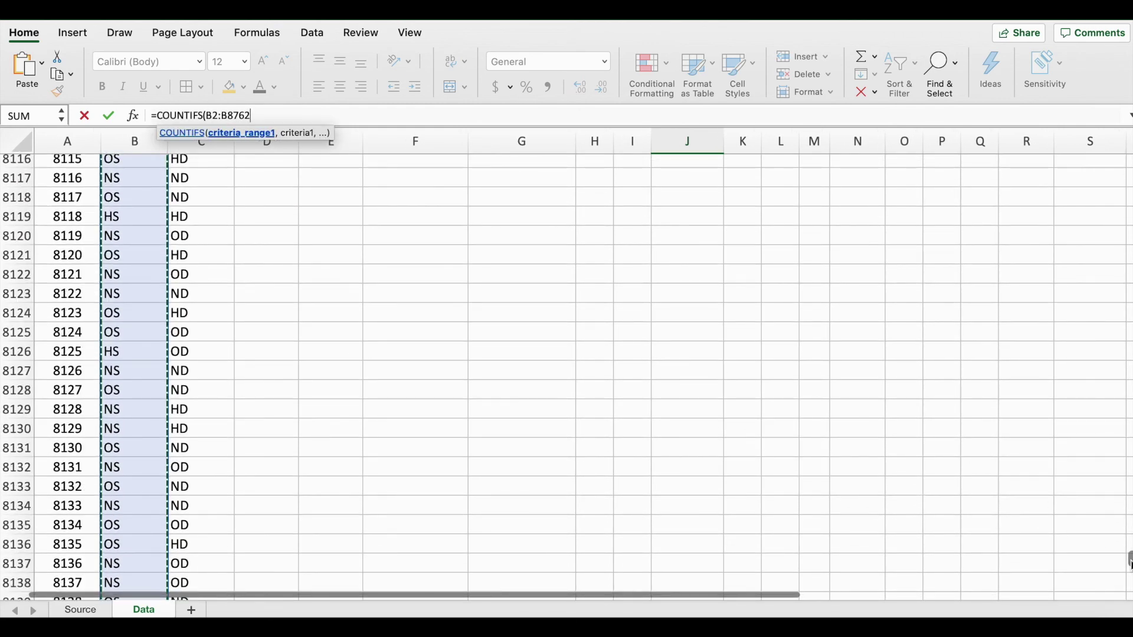
scroll(989, 461, up, 3)
key(ctrl+BackSpace)
text(,)
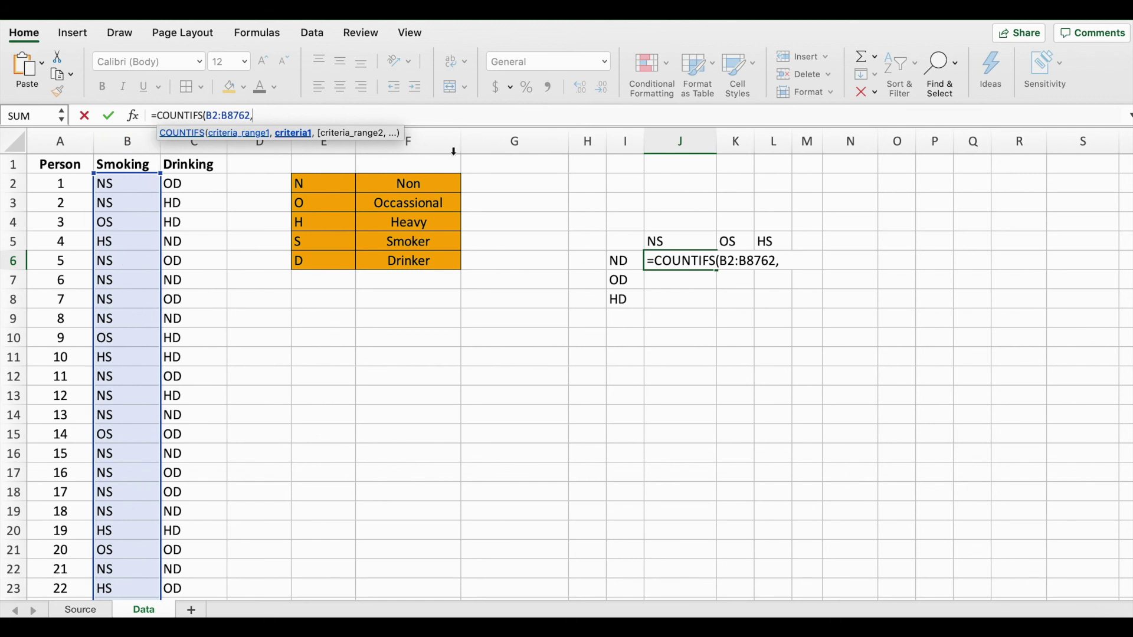
click(660, 241)
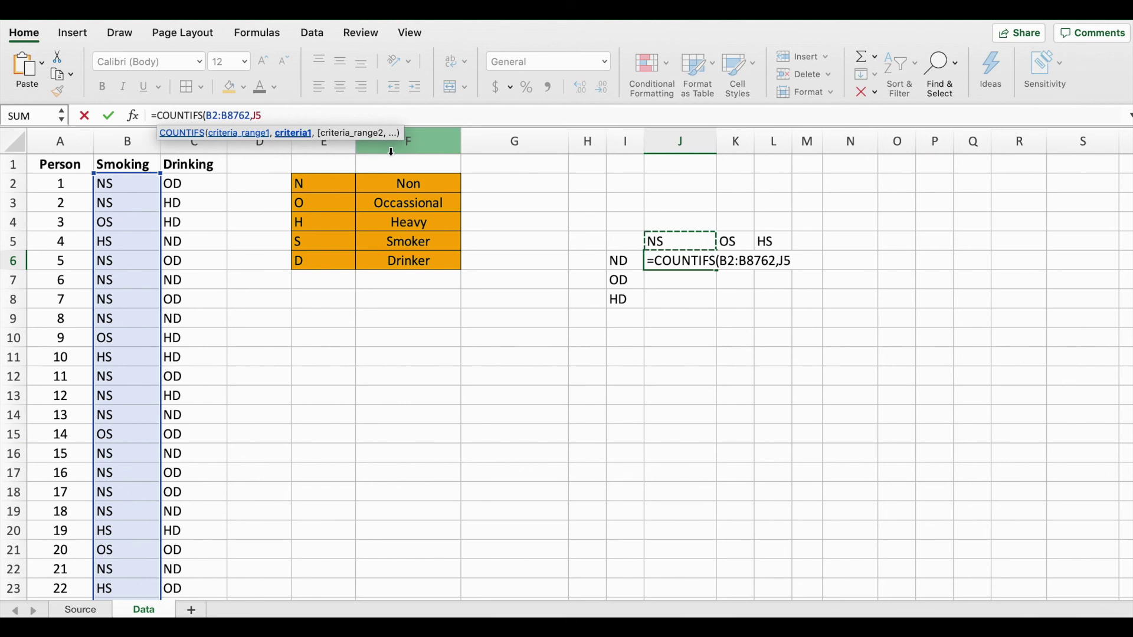
text(,)
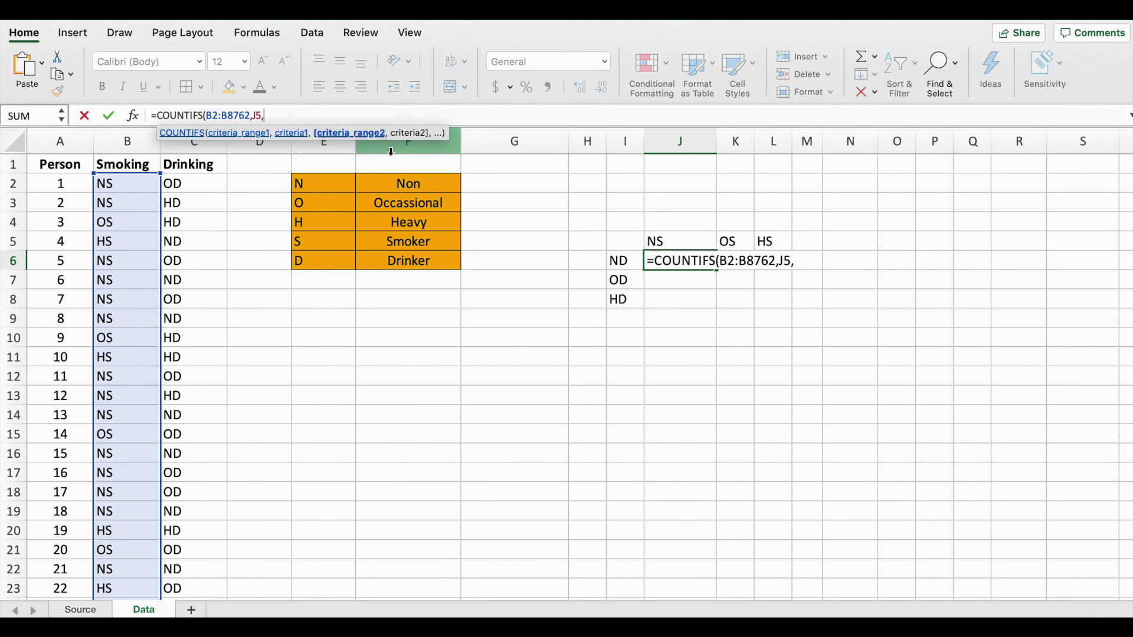
- Complete the COUNTIFS formula in J6 with drinking range C2:C8762 and row label I6 as the second criterion
click(182, 187)
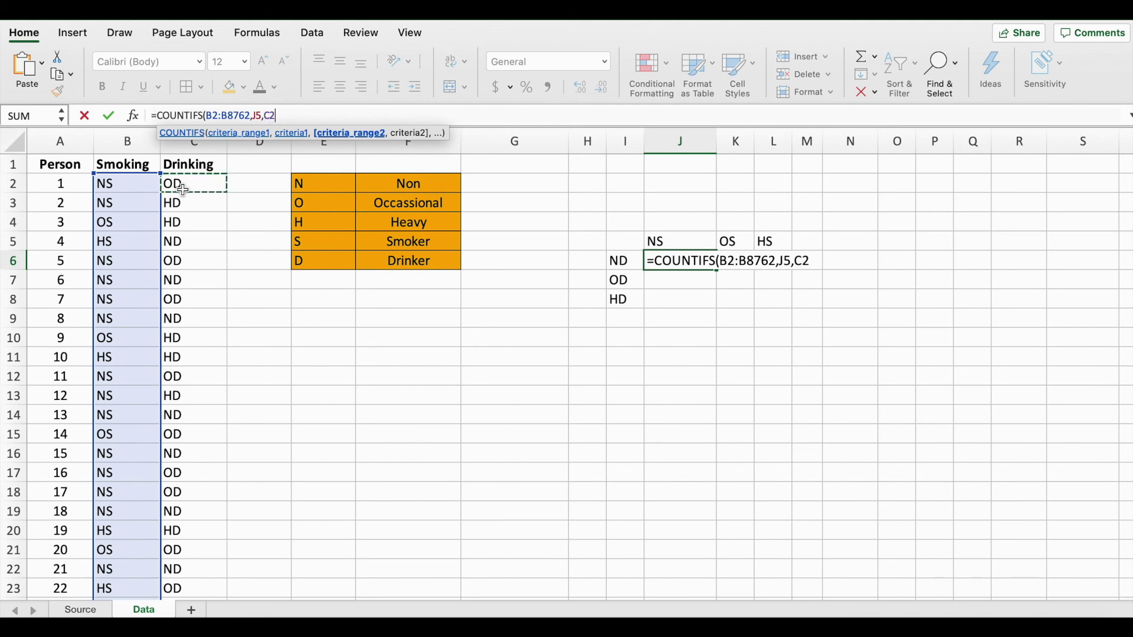
key(ctrl+shift+Down)
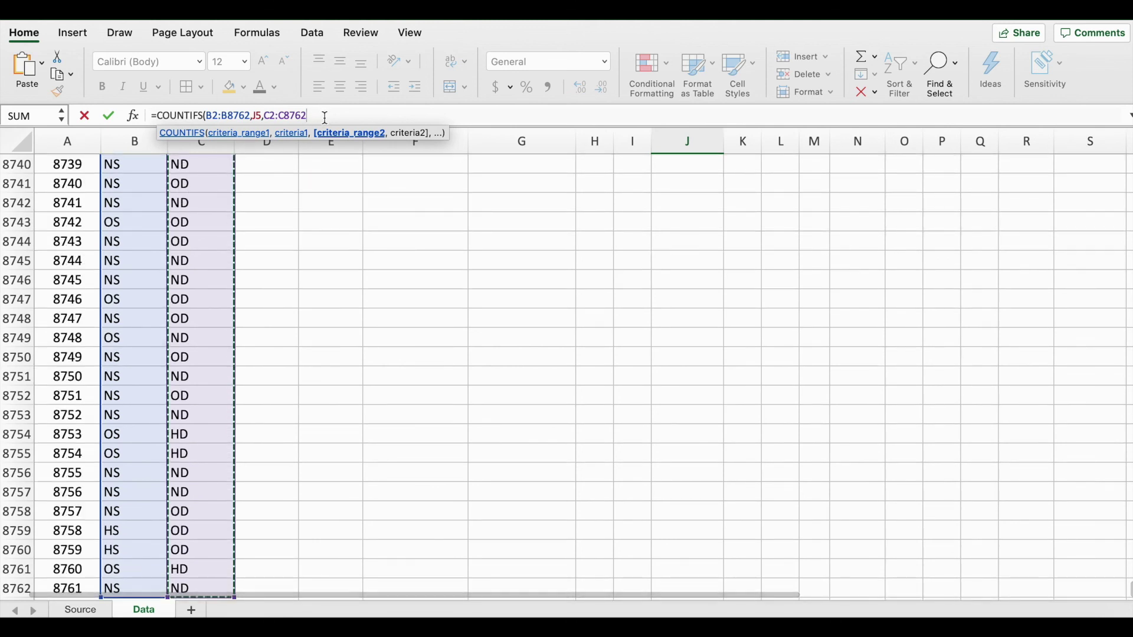
text(,)
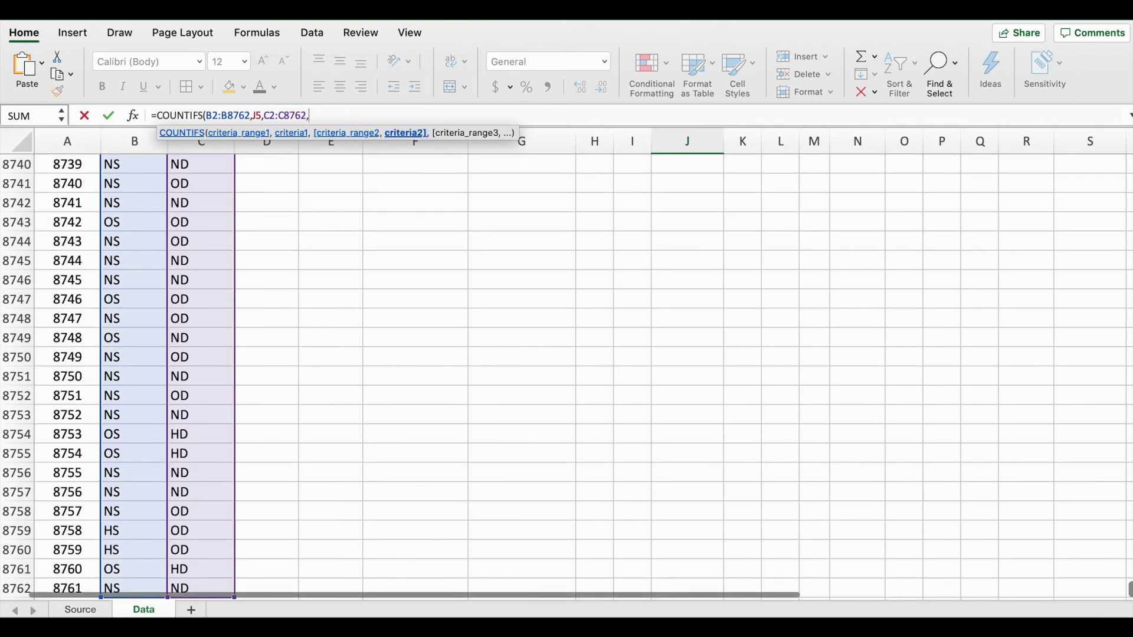
scroll(567, 378, up, 20)
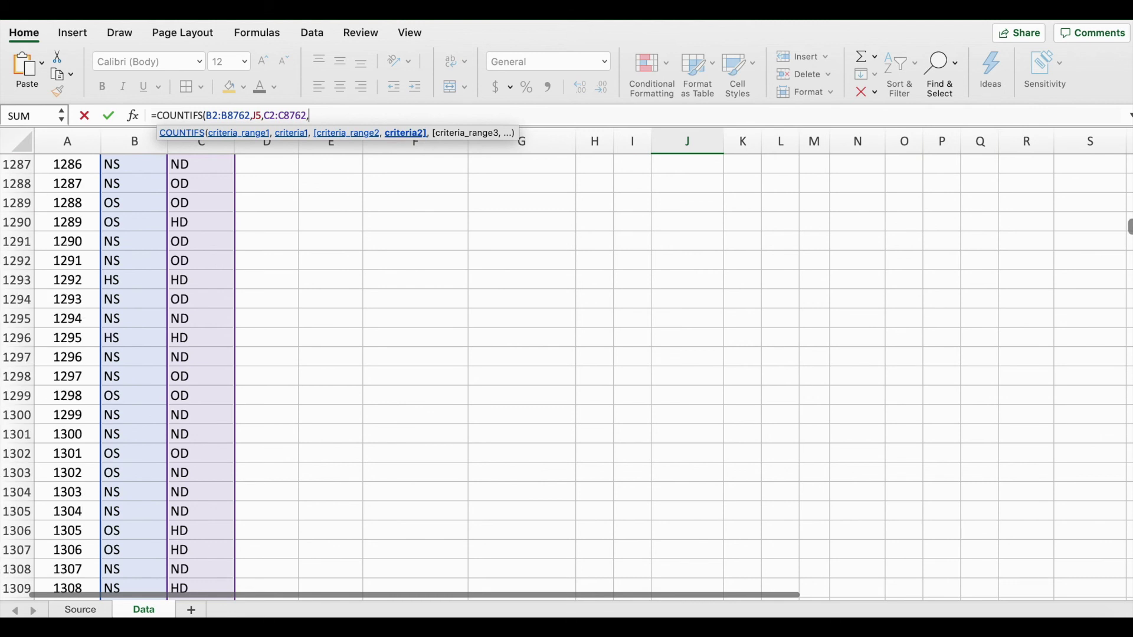
scroll(566, 378, up, 20)
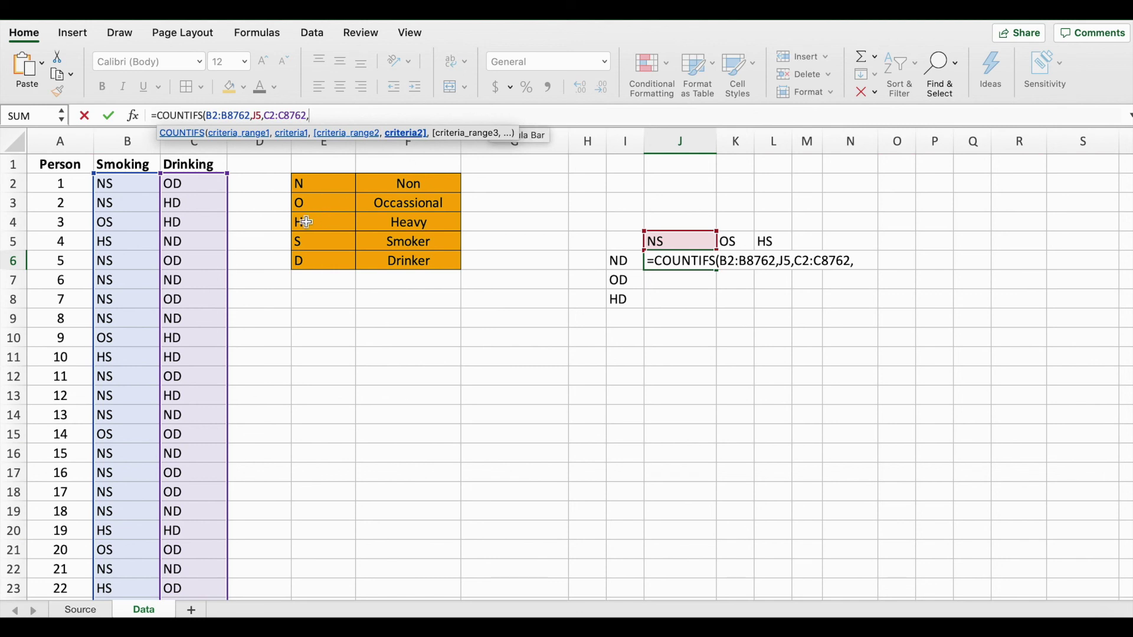
click(619, 260)
text())
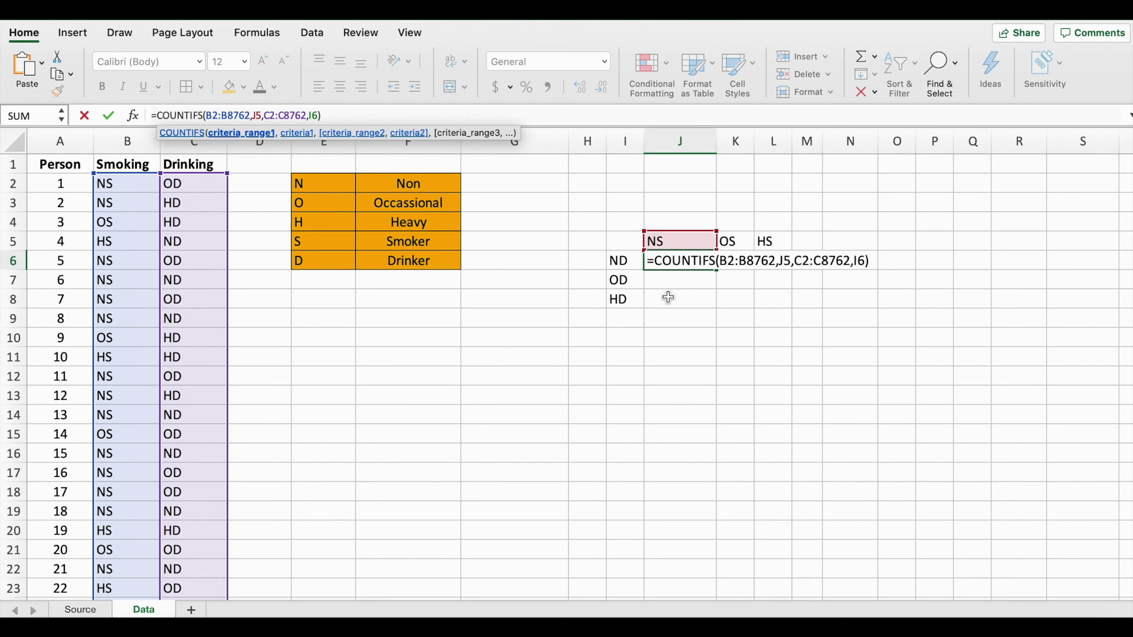
- Make the smoking range in the J6 formula absolute as $B$2:$B$8762 and enter the formula
text($)
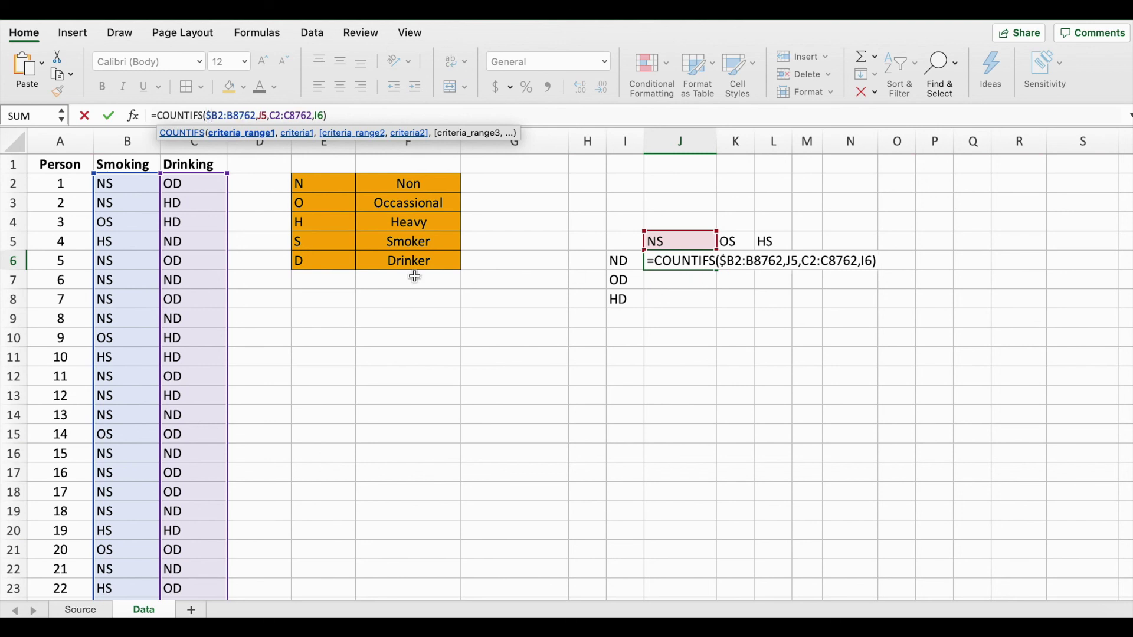
click(219, 115)
text($)
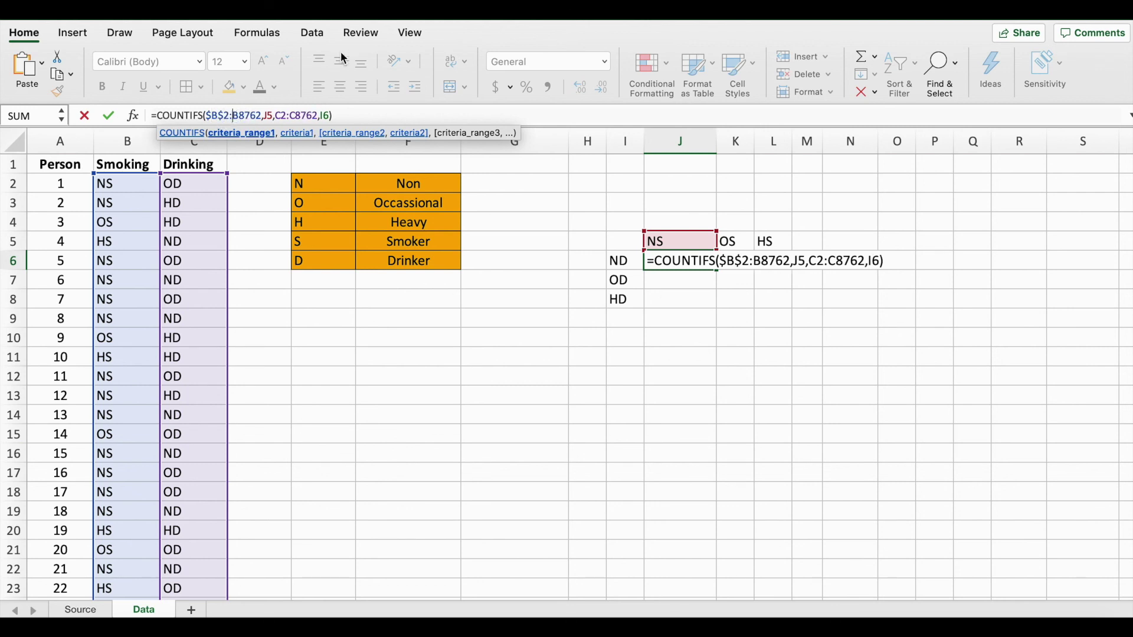
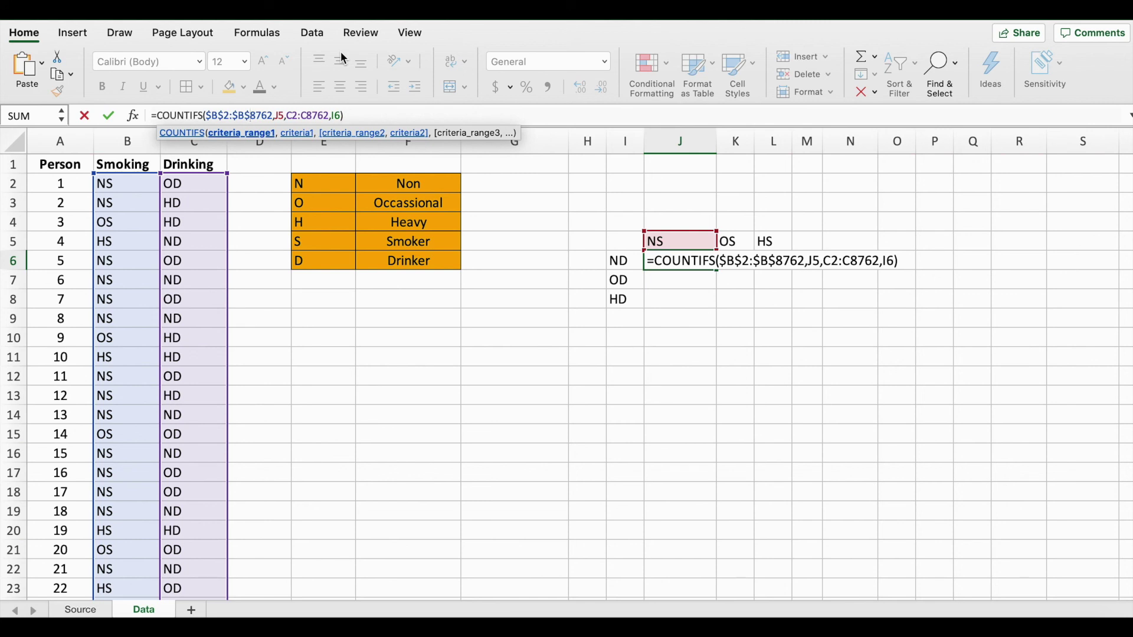
key(Right)
key(Right)
key(Right)
key(Right)
key(Right)
key(Right)
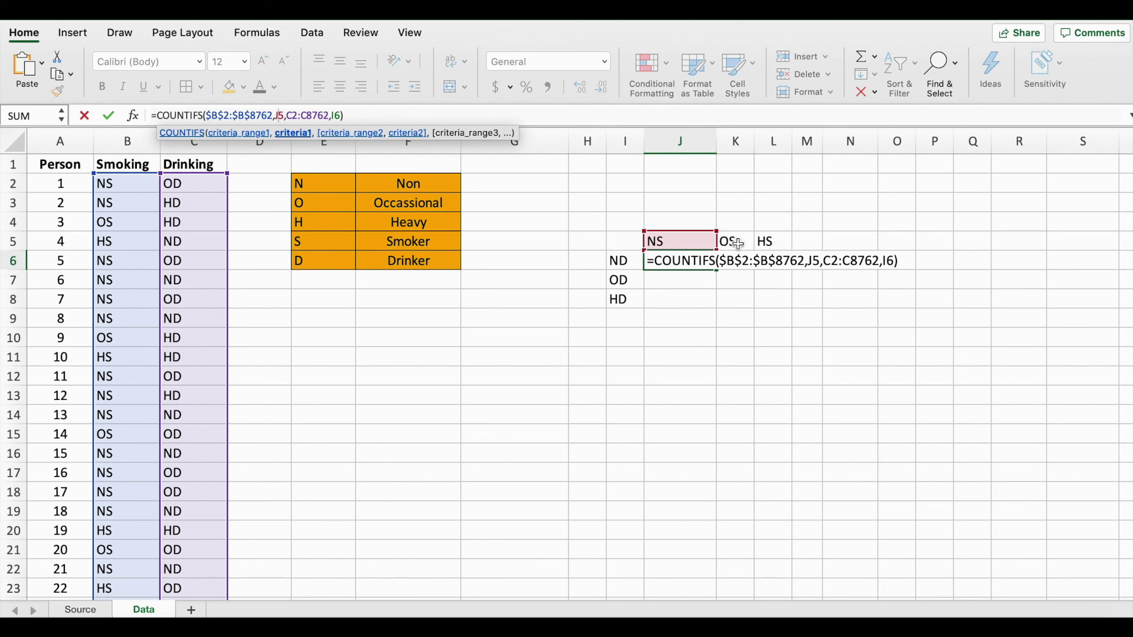
key(ctrl+Return)
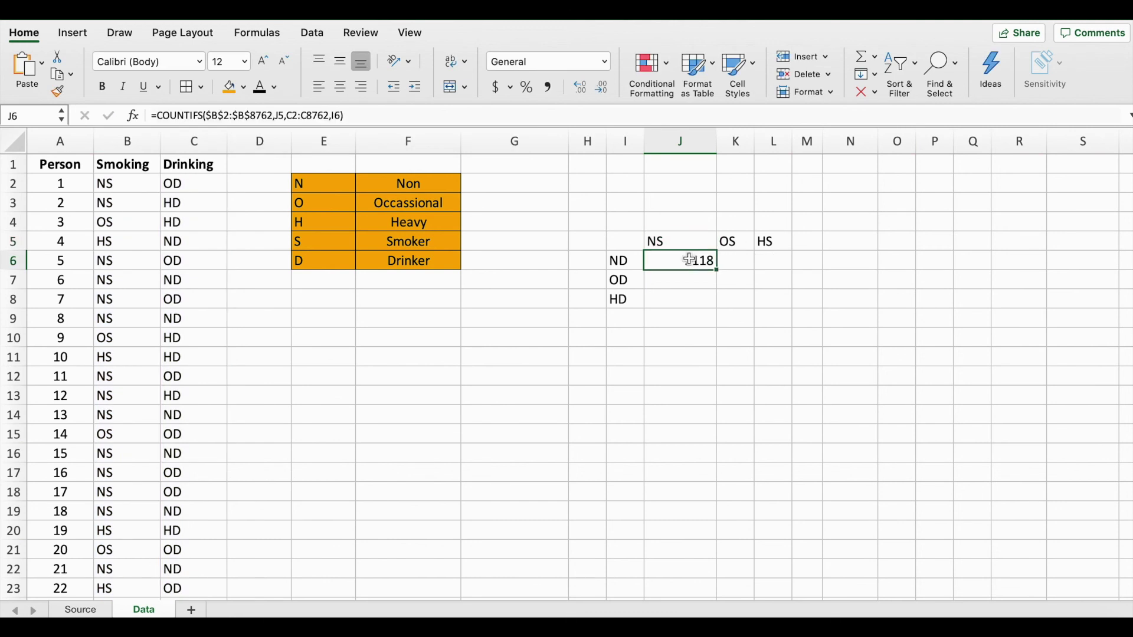
- Lock the row of the smoking criterion in the J6 formula as J$5
click(276, 117)
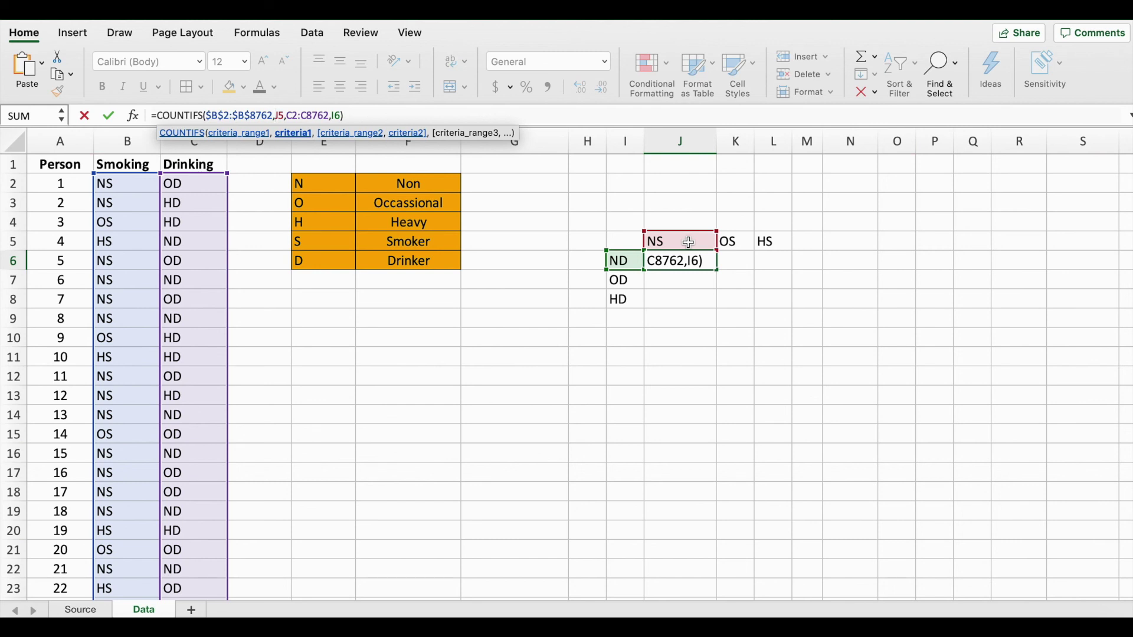
text($)
click(316, 116)
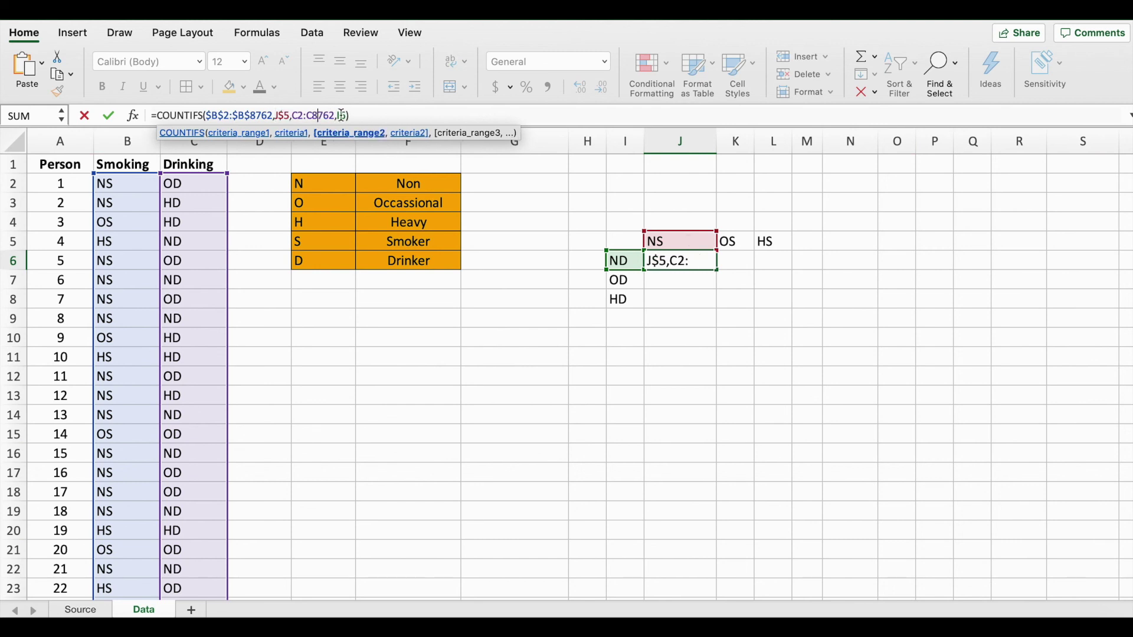
- Make the drinking range in the J6 formula absolute as $C$2:$C$8762
click(295, 114)
text($)
key(Right)
text($)
key(Right)
key(Right)
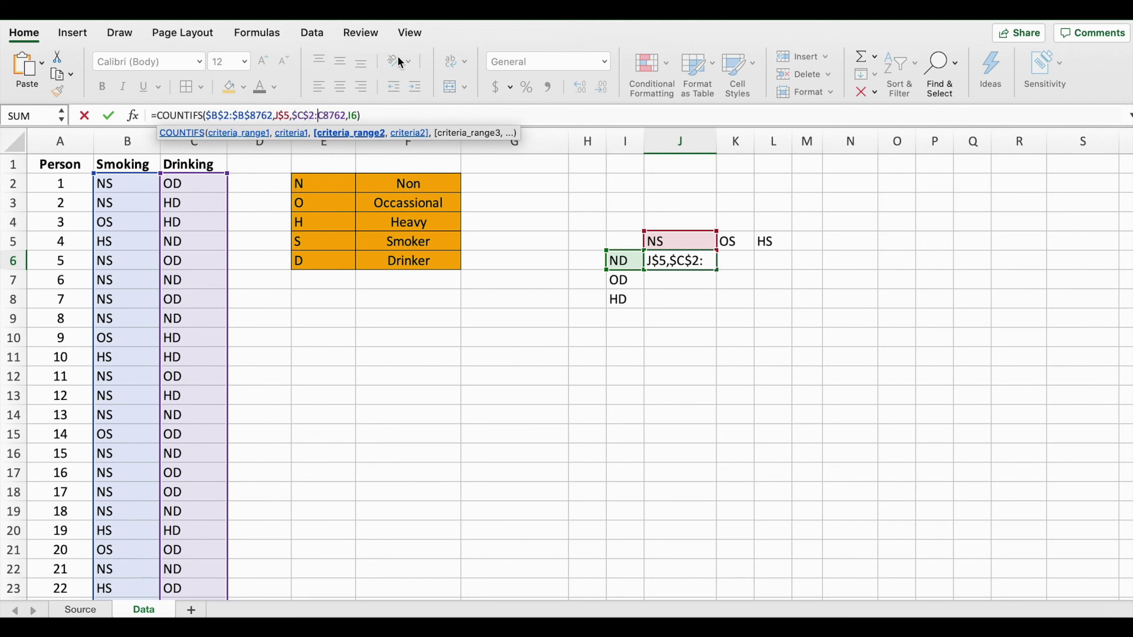
text($)
key(Right)
text($)
key(Right)
- Lock the drinking criterion's column as $I6 and fill the J6 formula across the range J6:L8
key(Right)
key(Right)
key(Right)
key(Right)
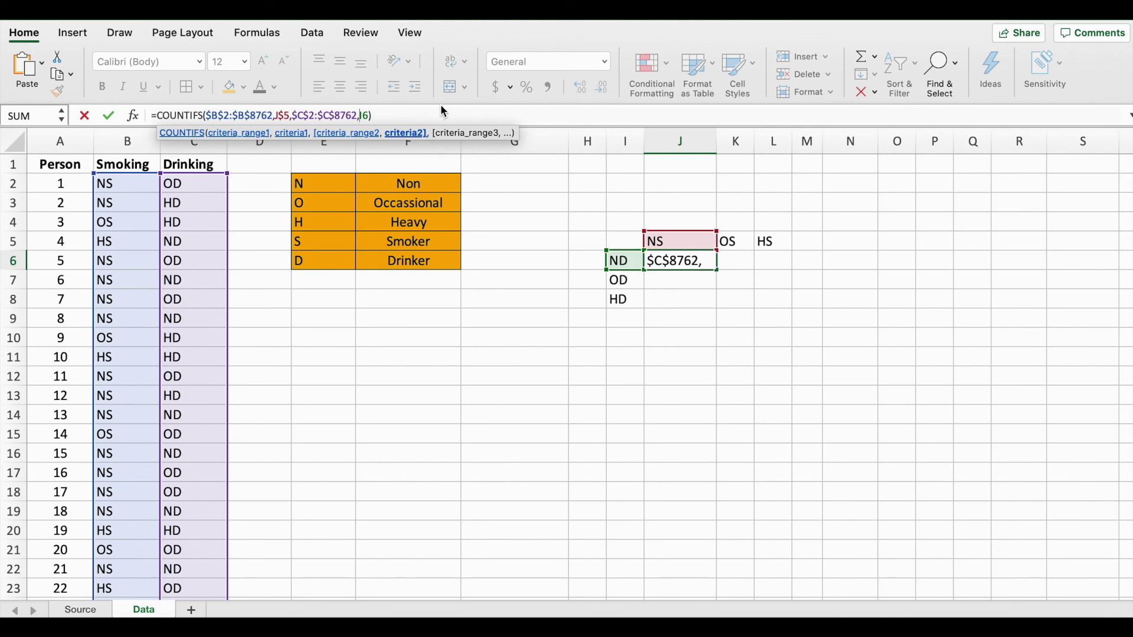
text($)
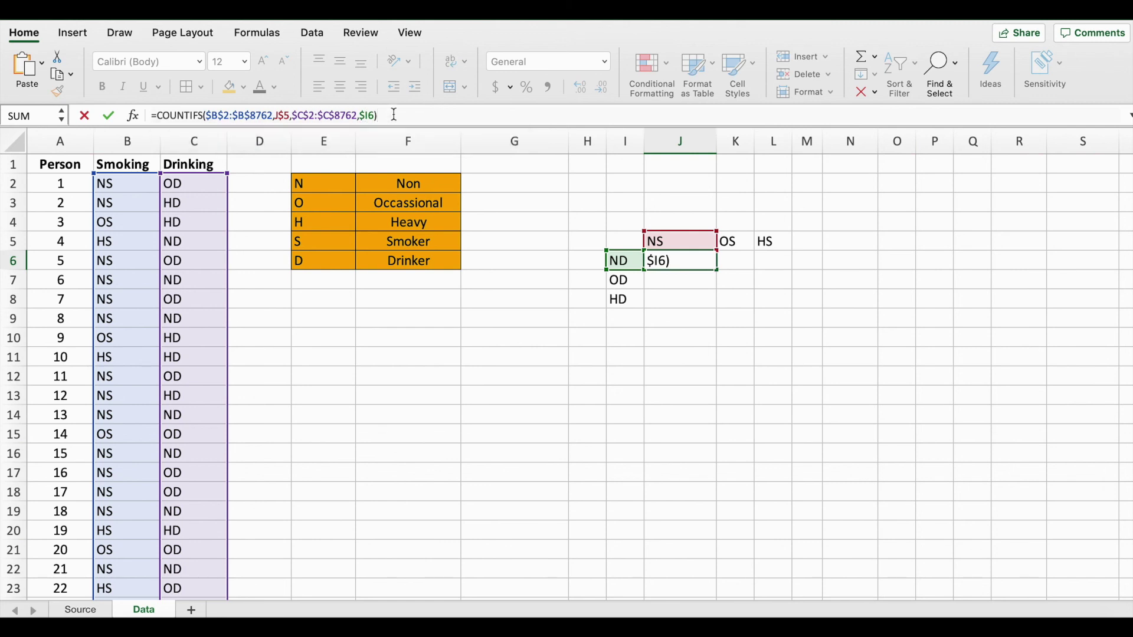
key(Return)
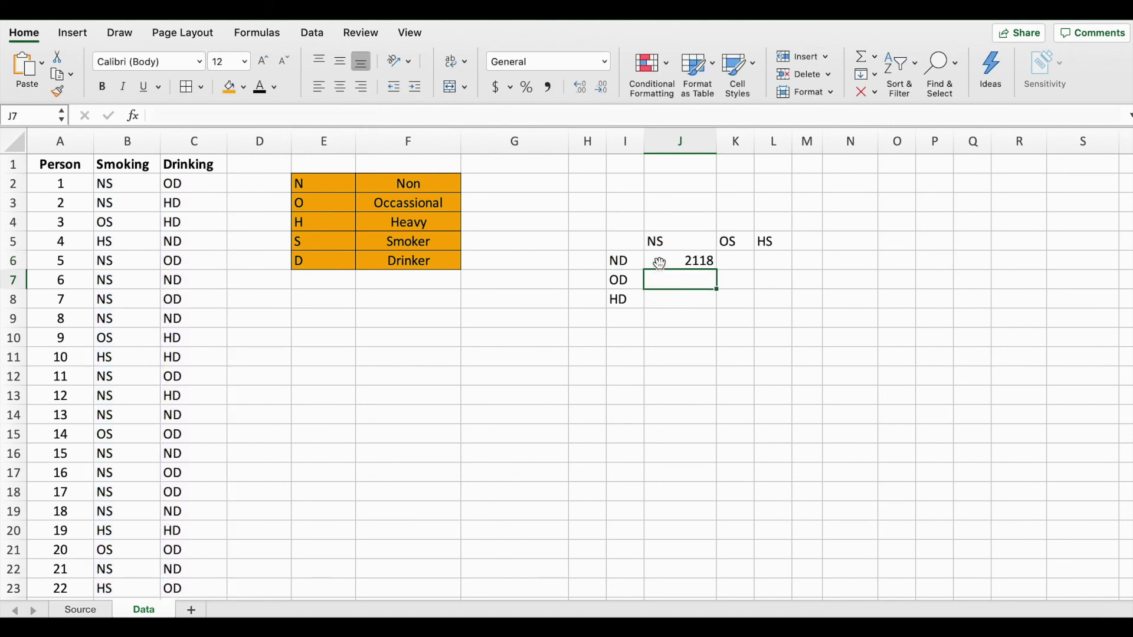
click(658, 261)
drag(718, 270, 793, 299)
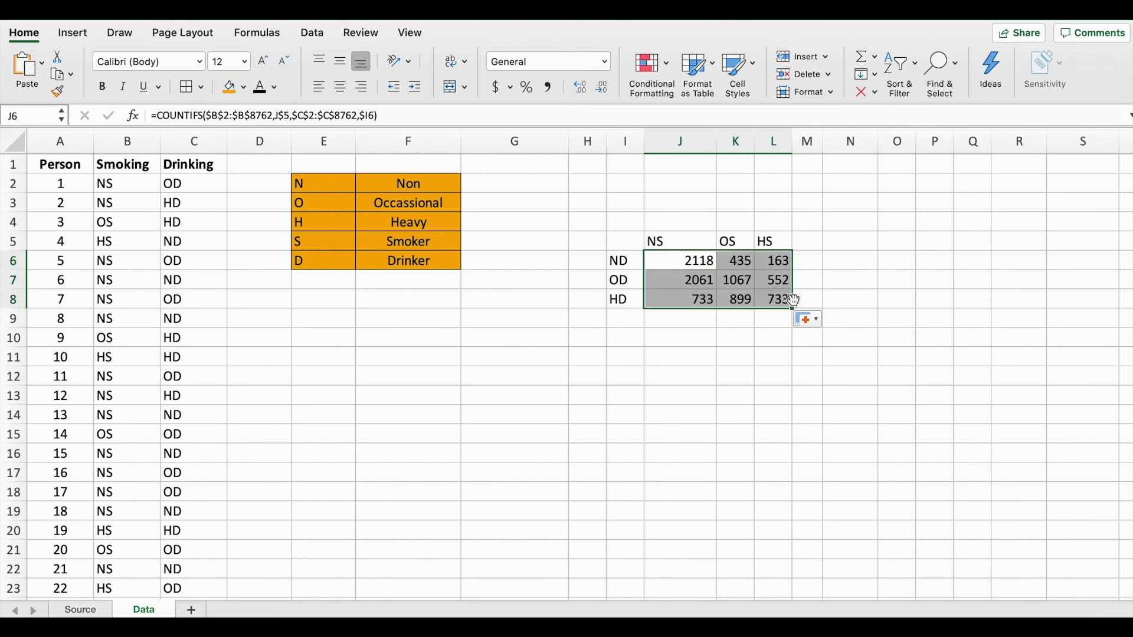
- Add a Total column headed in M5, with the sum of J6:L6 in M6 filled down to M8
click(810, 239)
text(Total)
key(Return)
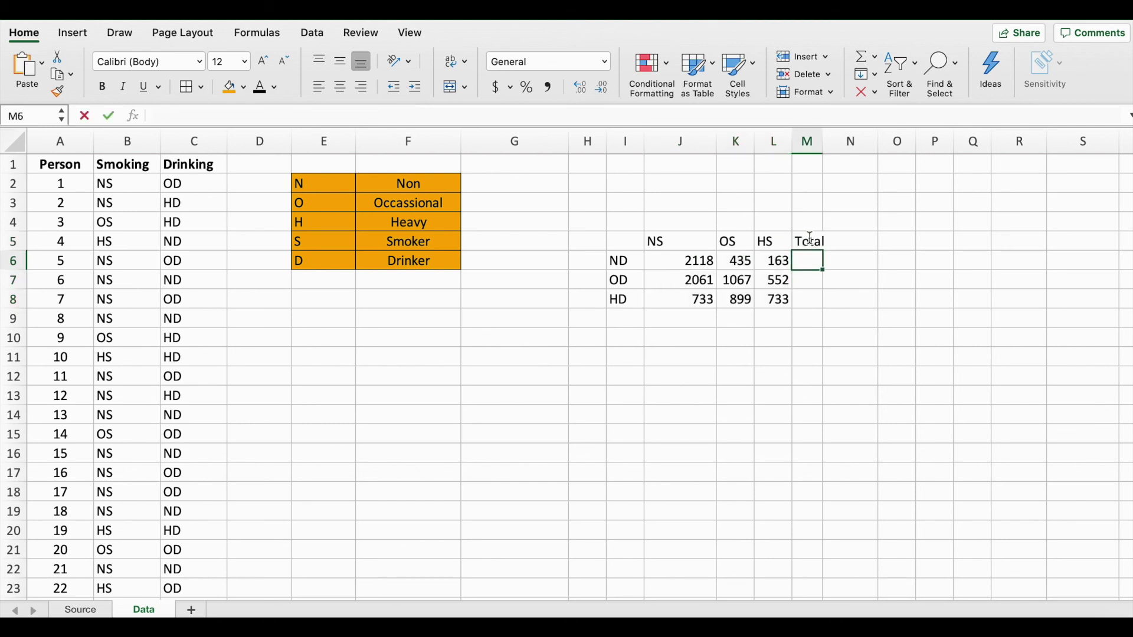
text(=sum()
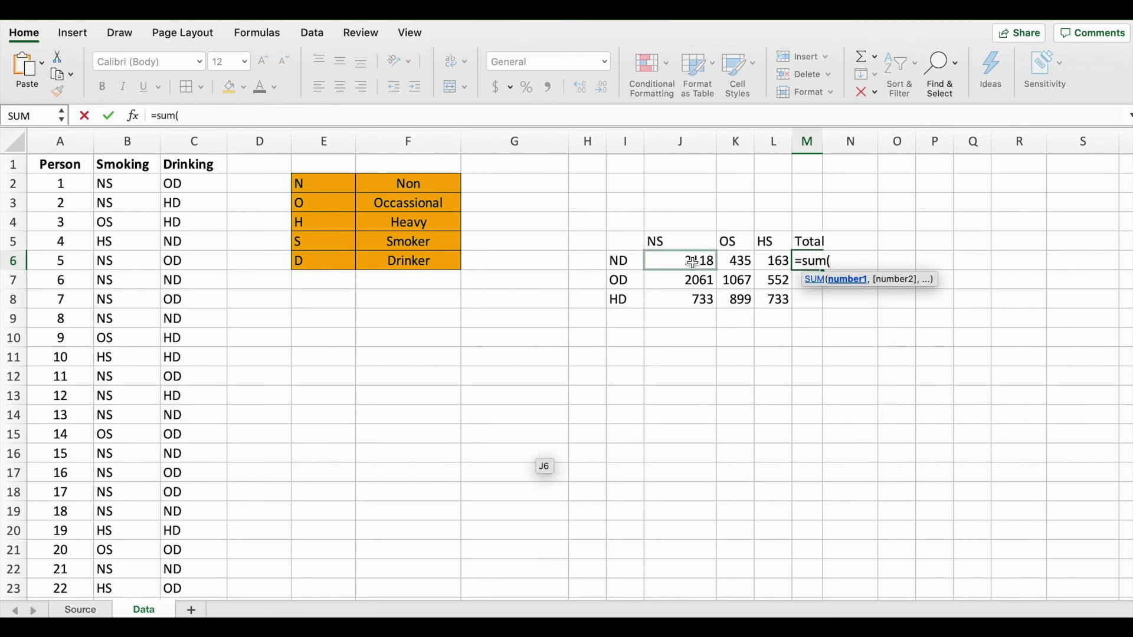
drag(692, 261, 771, 261)
key(Return)
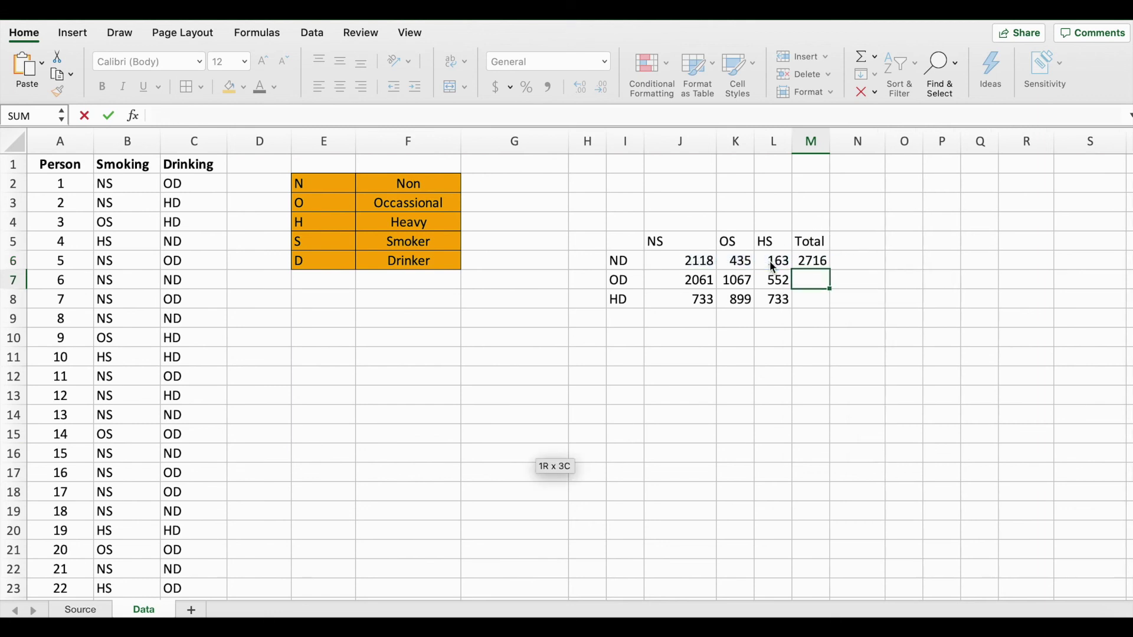
click(812, 258)
drag(830, 270, 832, 301)
- Add a Total row labelled in I9, with the sum of J6:J8 in J9 filled across to M9
click(621, 318)
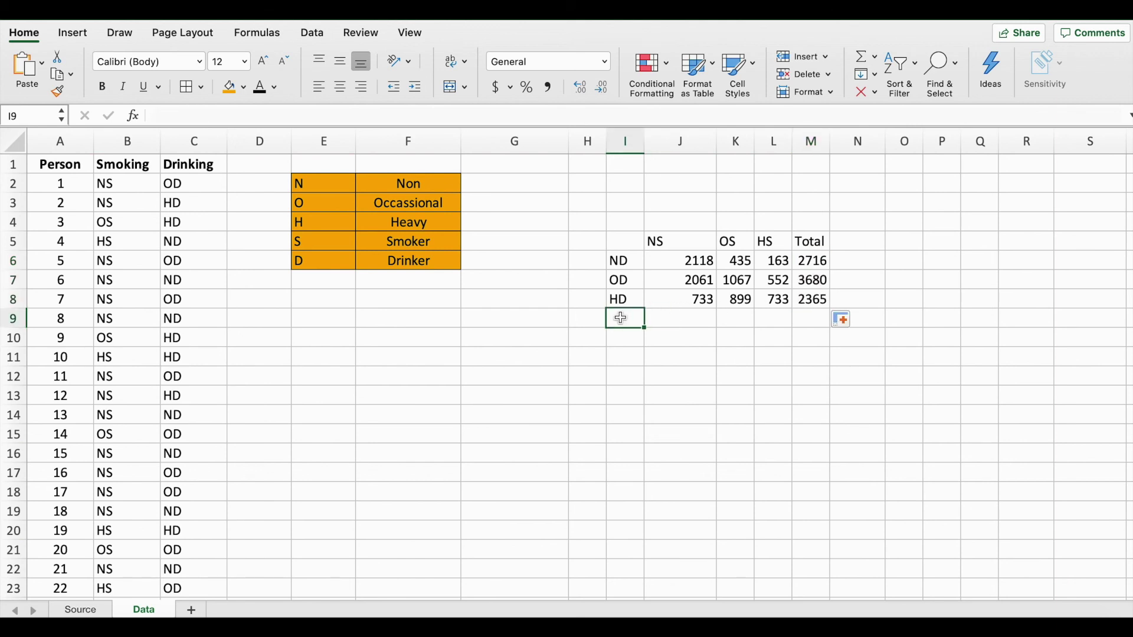
text(Total)
key(Return)
key(Tab)
key(Up)
text(=sum()
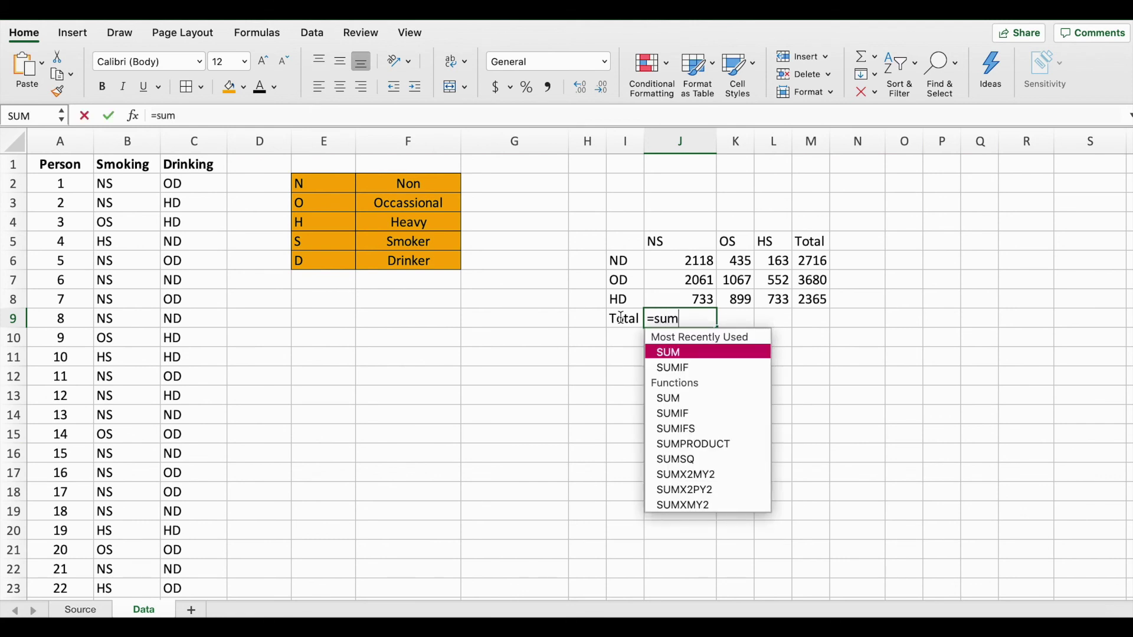
drag(679, 261, 680, 292)
text())
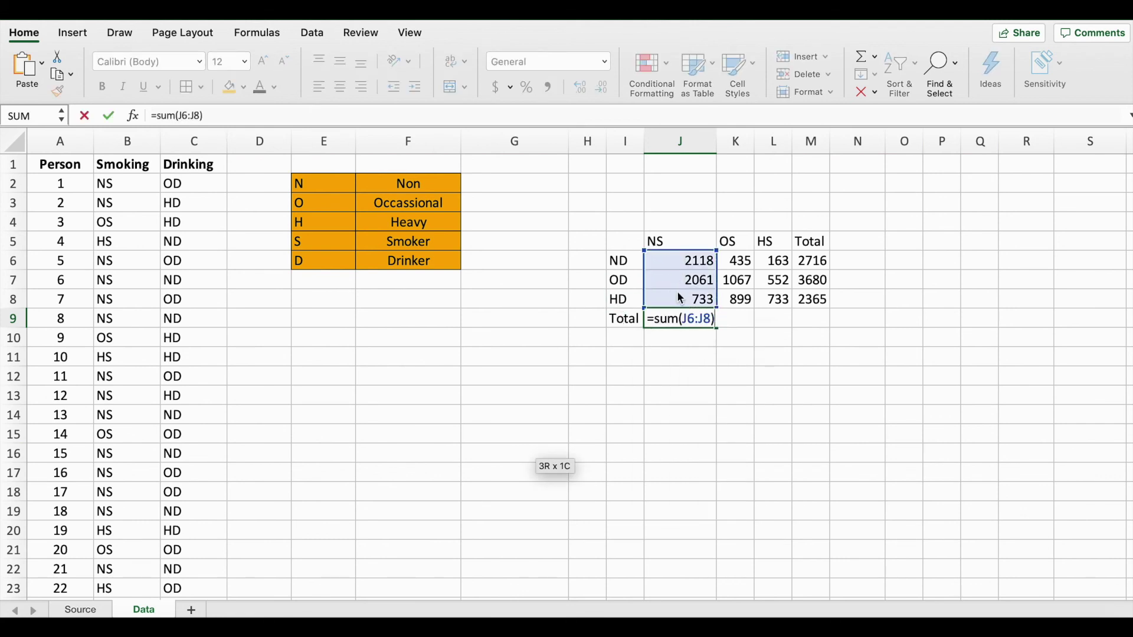
key(Return)
click(699, 315)
drag(718, 328, 811, 328)
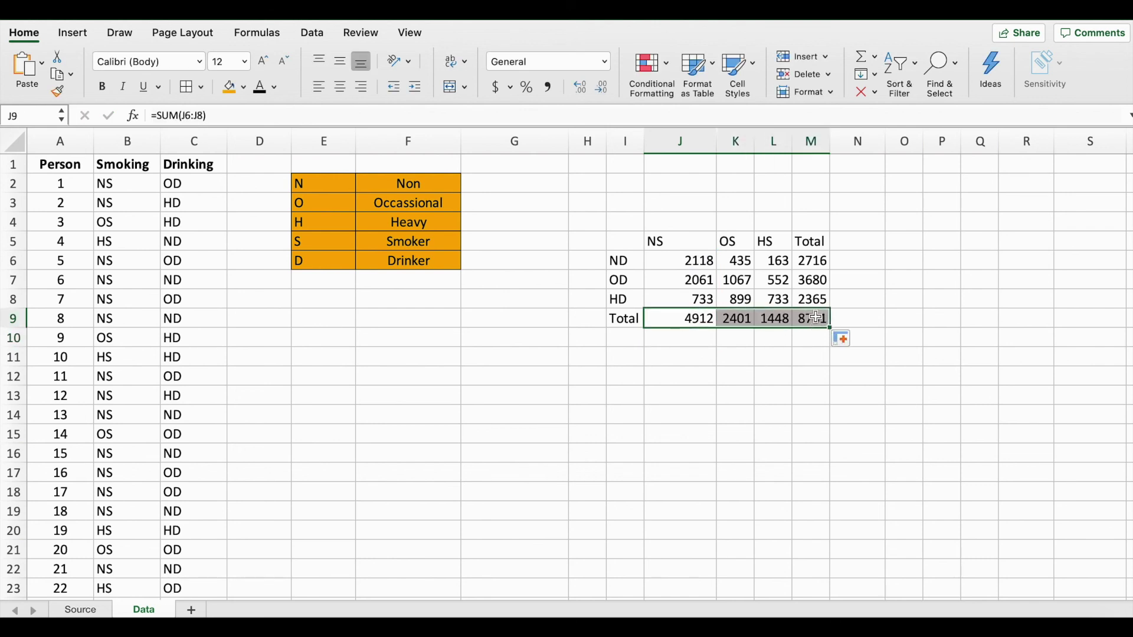
- Apply all borders to the table in I5:M9 and center its contents
click(811, 322)
drag(624, 241, 809, 319)
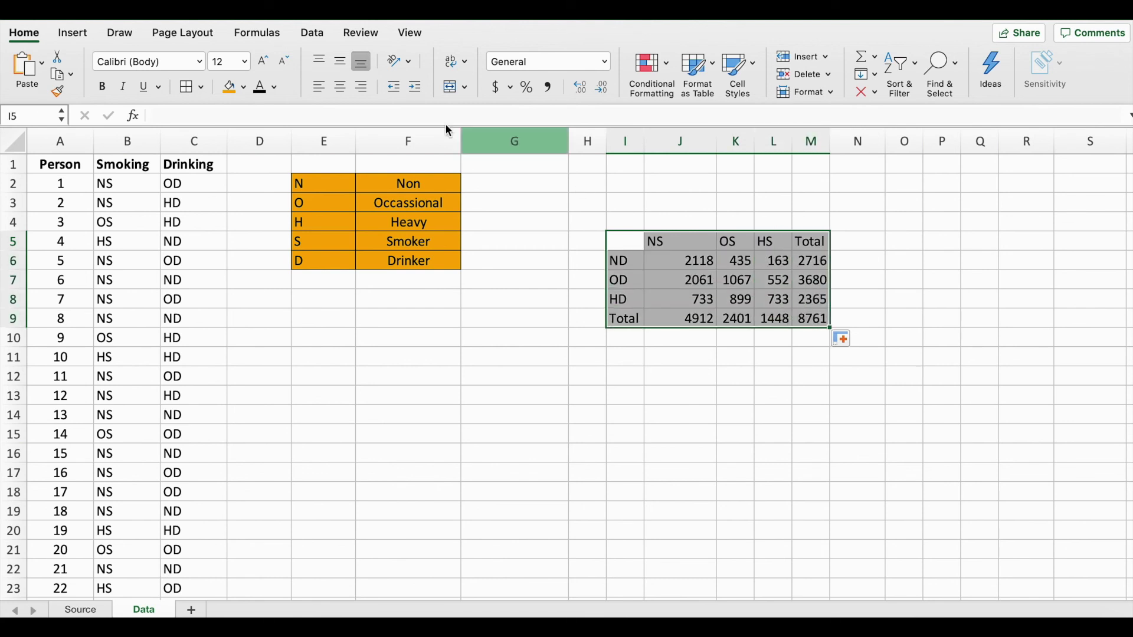
click(188, 88)
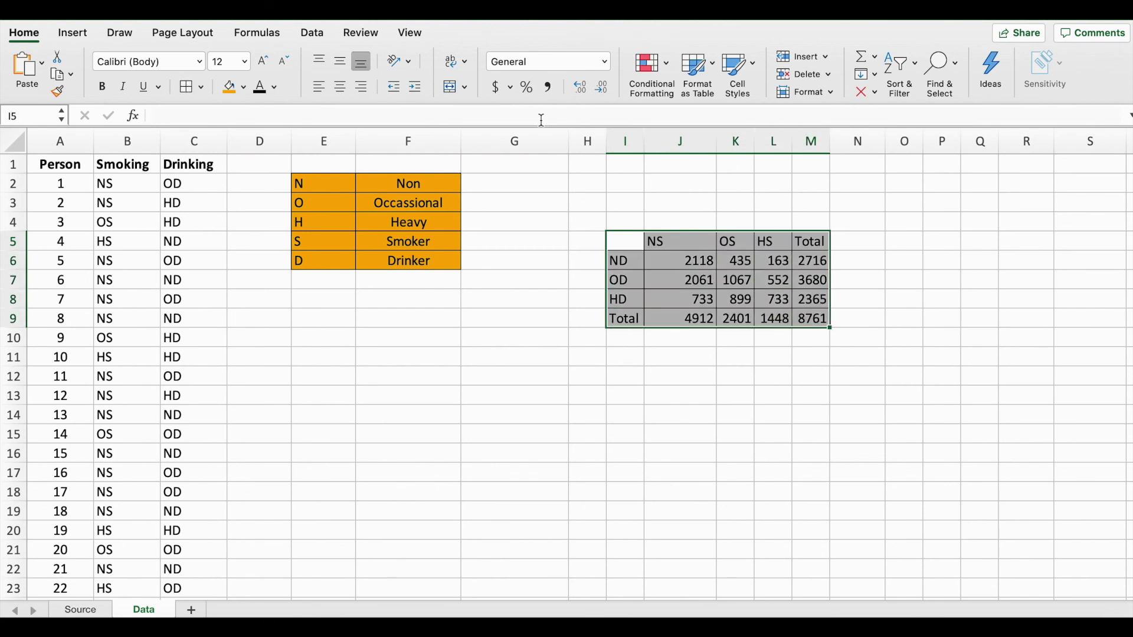
click(348, 88)
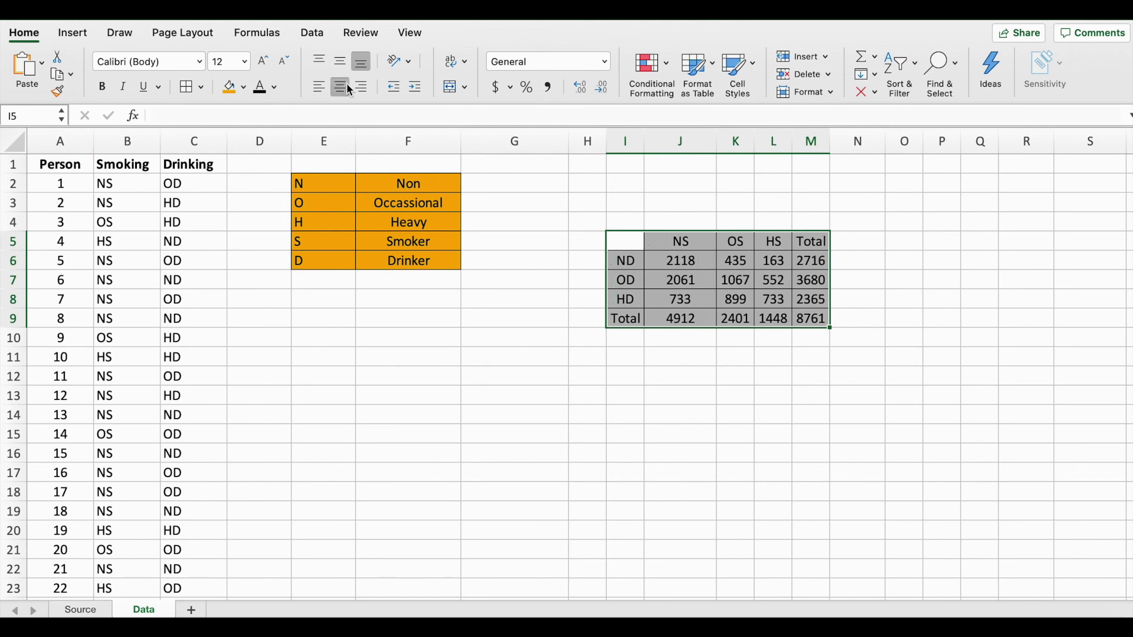
click(698, 415)
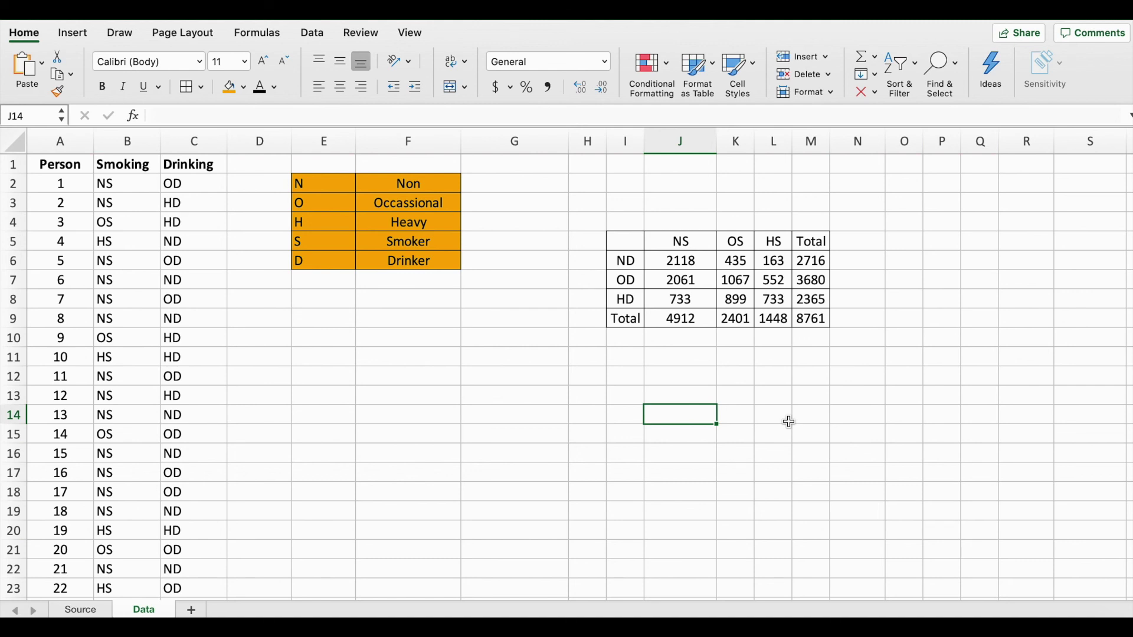
- Highlight the grand total cell M9 with an orange fill
click(813, 317)
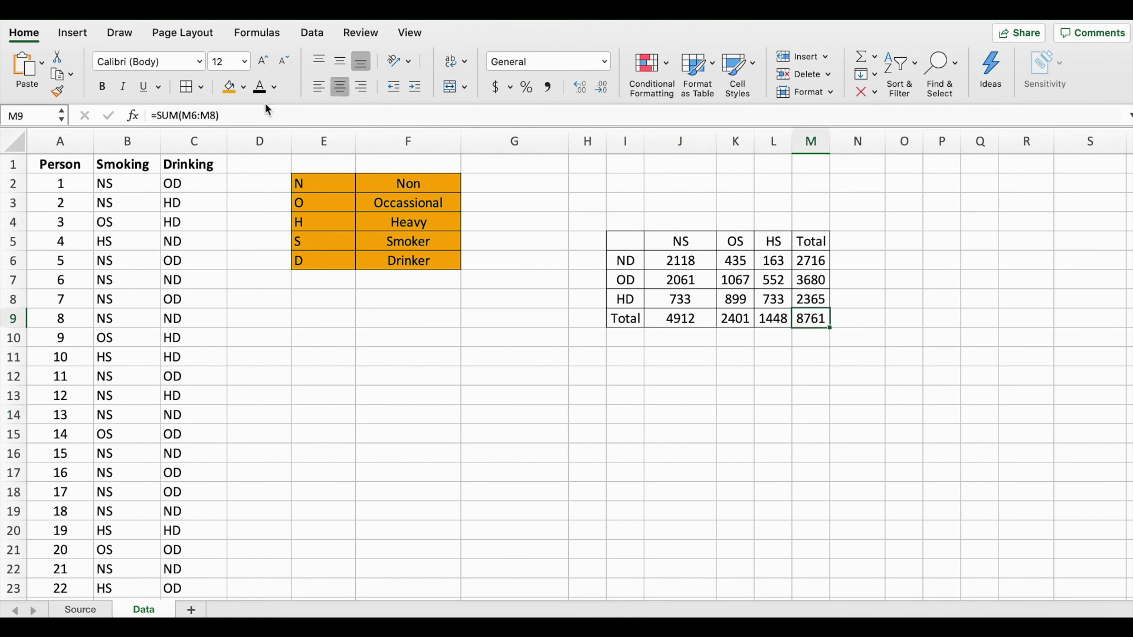
click(230, 87)
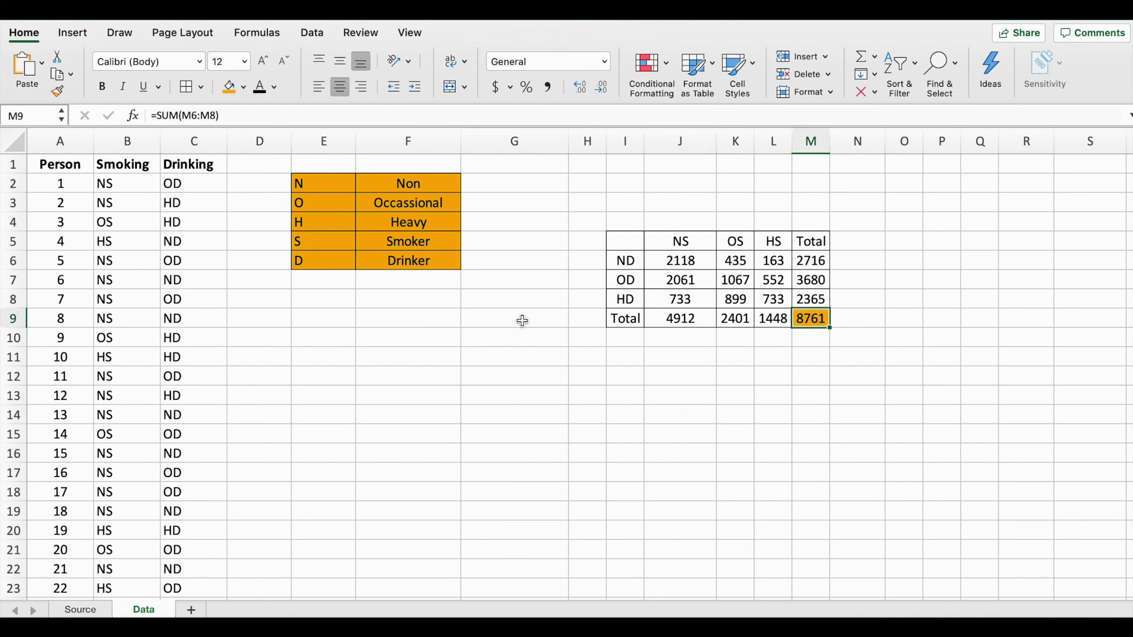
click(684, 242)
click(686, 261)
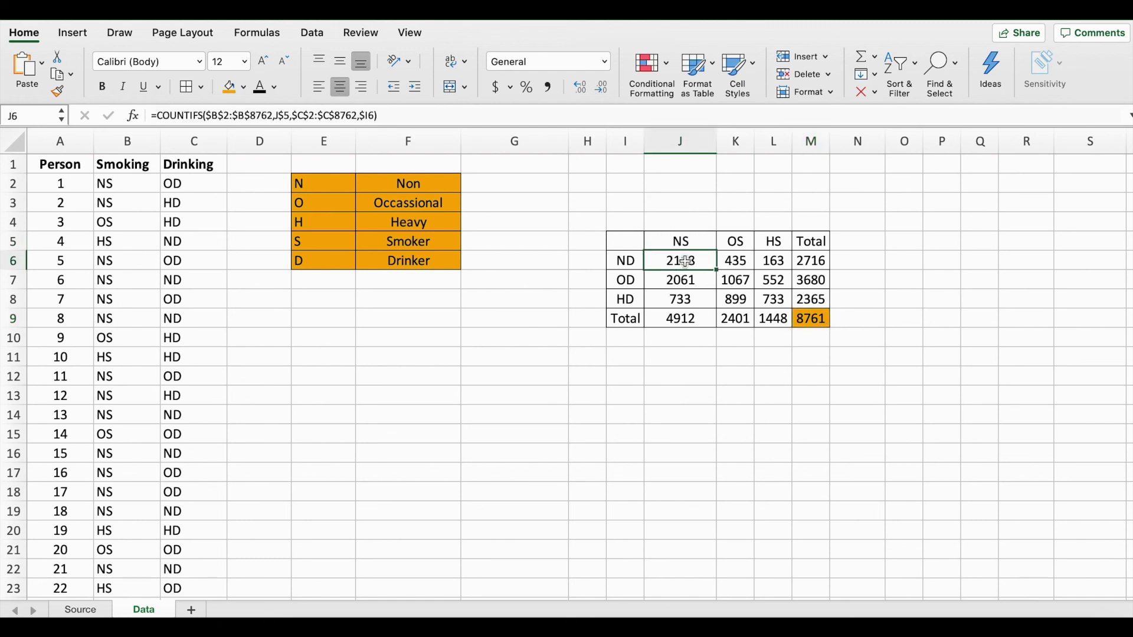
- Clear the contents of the contingency table area H2:N11
click(736, 354)
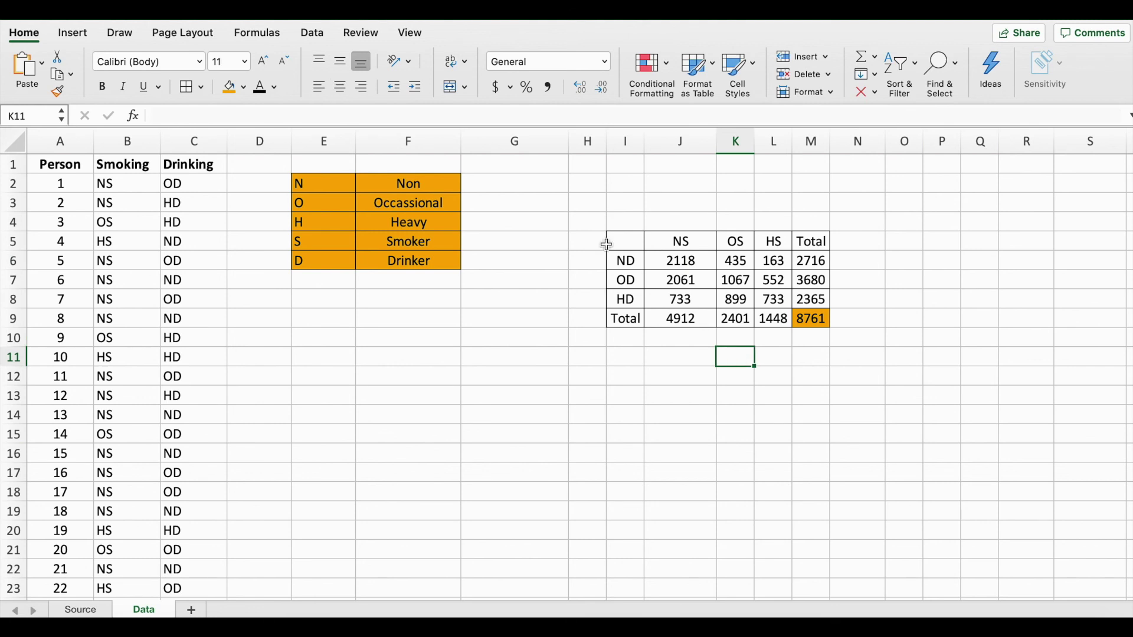
drag(572, 183, 845, 361)
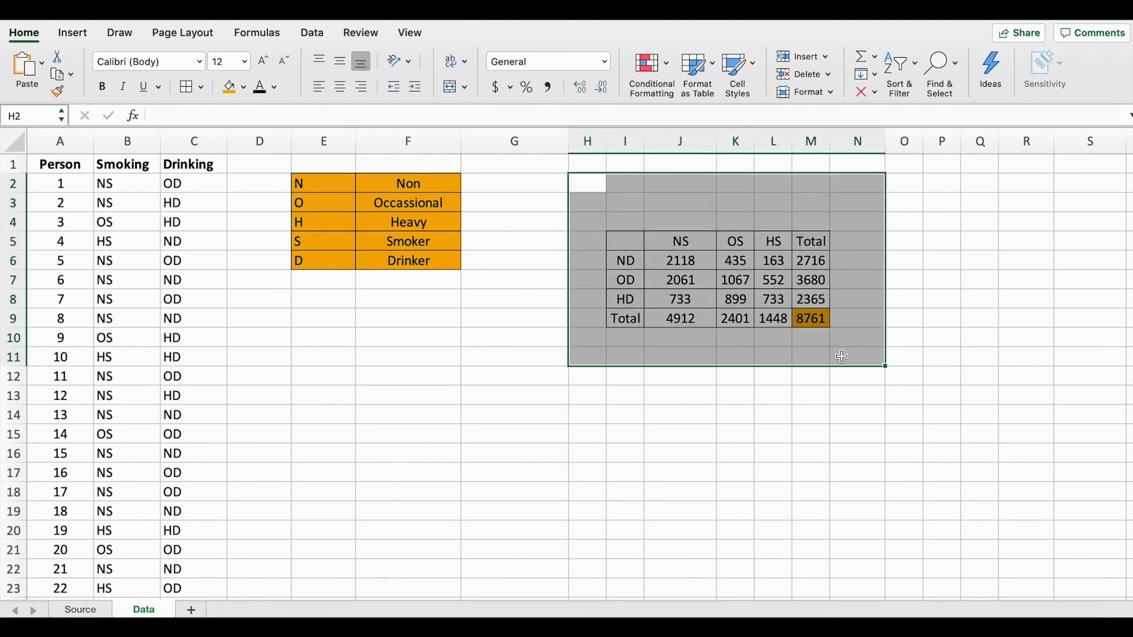
key(Delete)
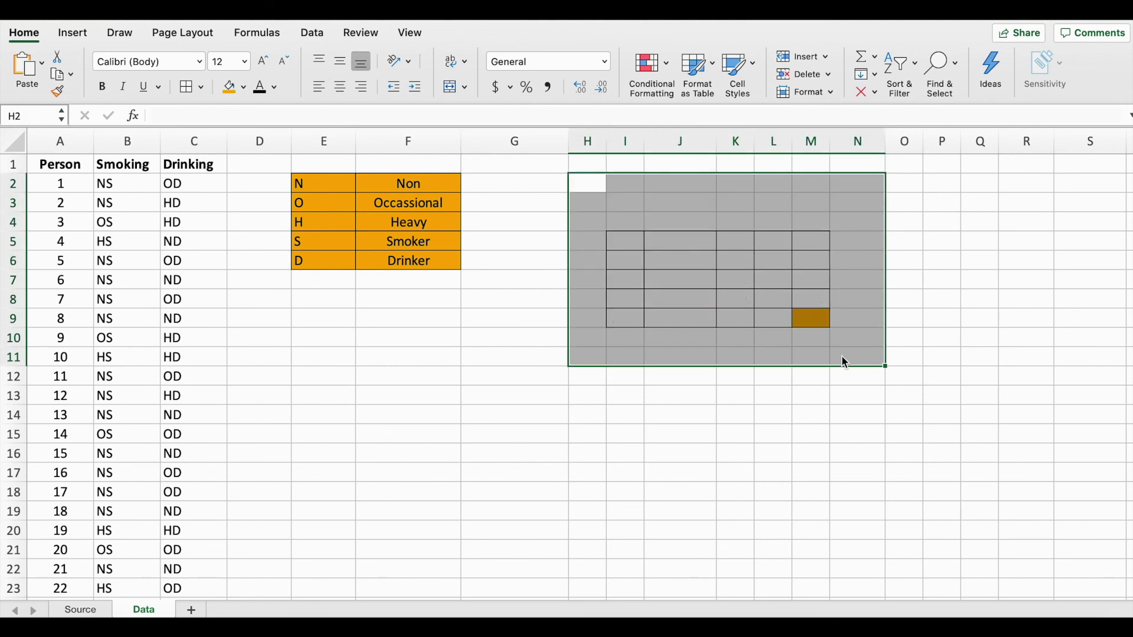
- Delete columns H to O, which hold the emptied contingency table and its leftover borders and fill
click(598, 135)
shift+click(904, 134)
click(815, 140)
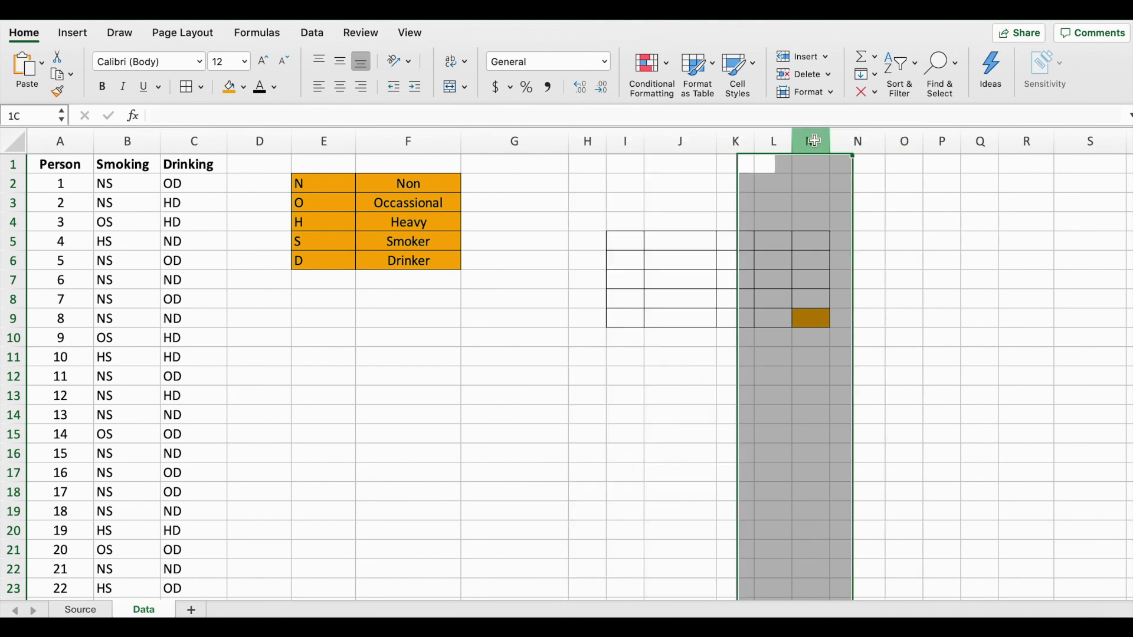
drag(588, 140, 905, 141)
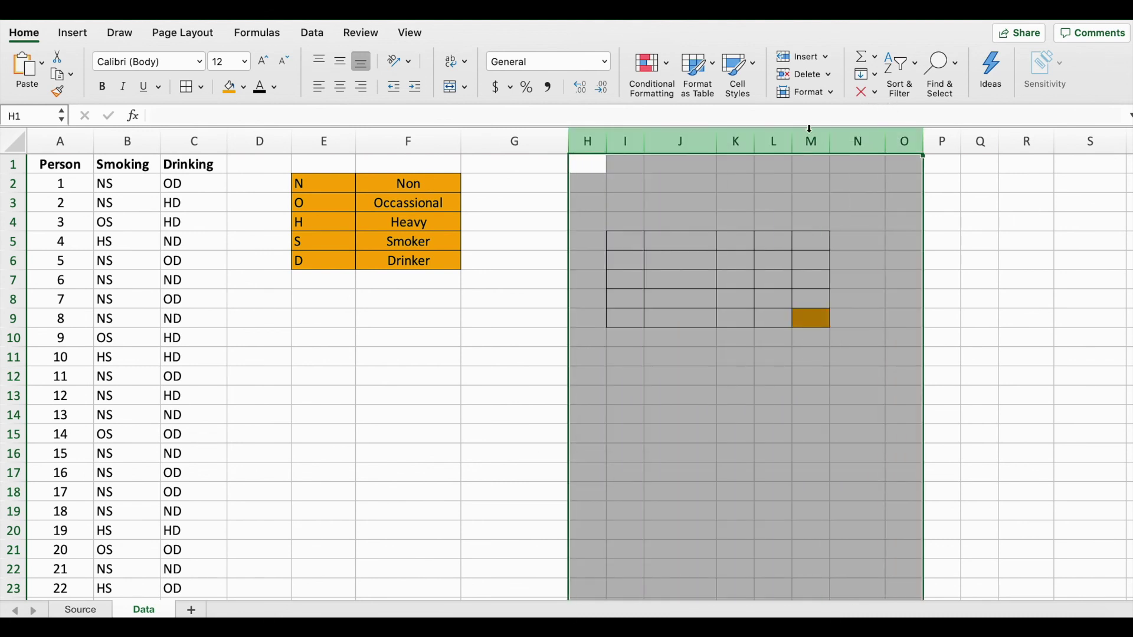
right_click(813, 139)
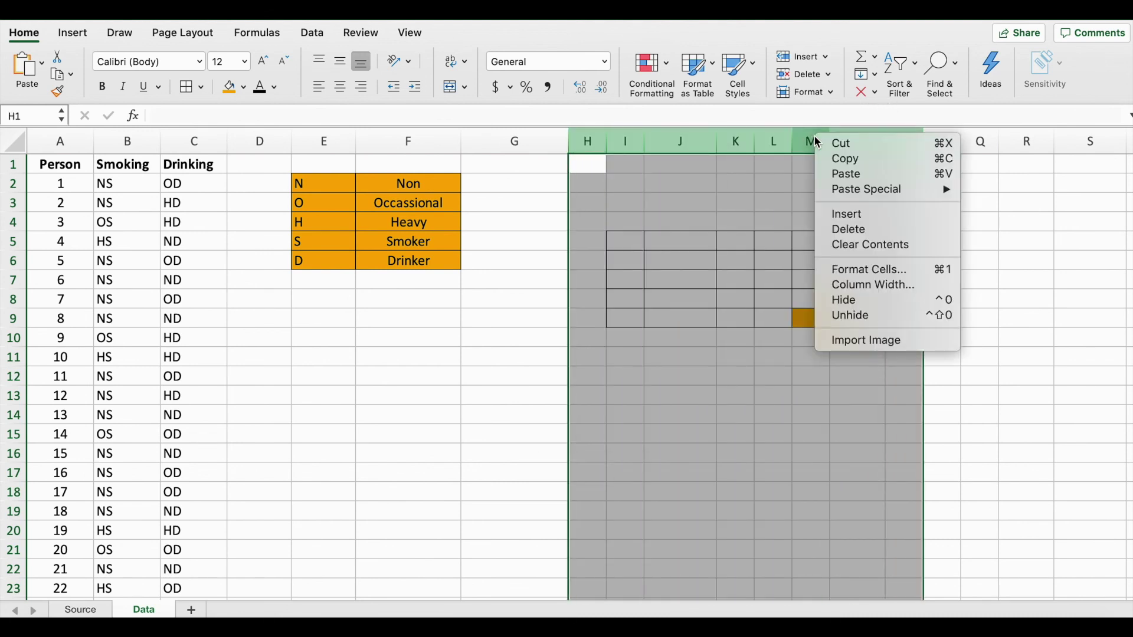
click(850, 231)
mouse_move(562, 243)
mouse_down()
mouse_move(563, 594)
mouse_move(562, 244)
mouse_up()
click(584, 294)
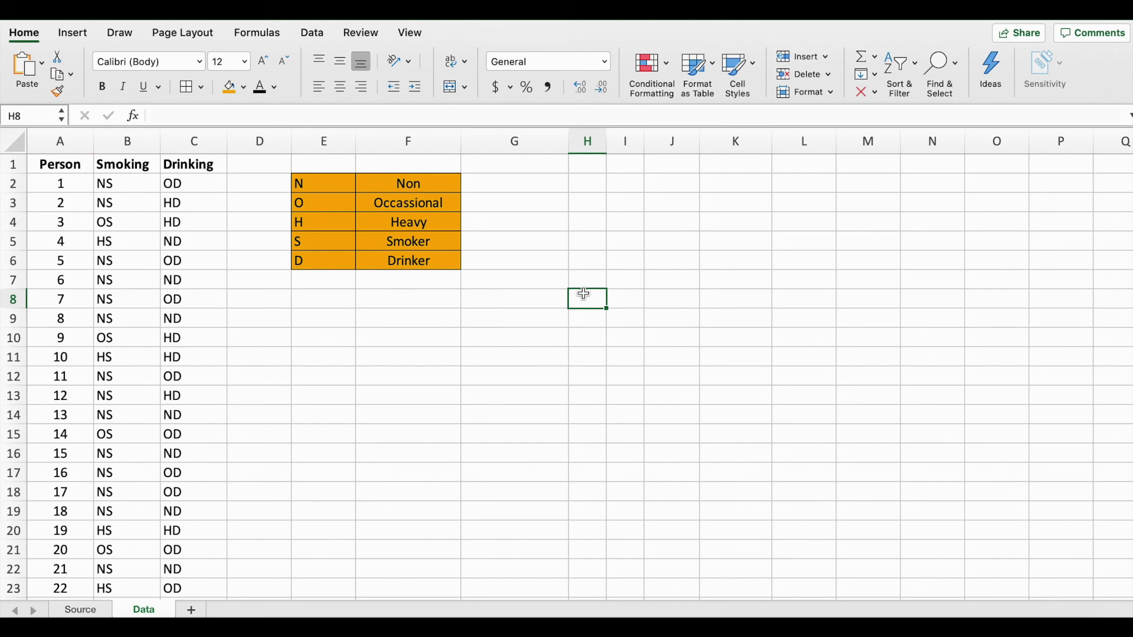
- Start a PivotTable and set its source range to the Smoking and Drinking columns, Data!$B$1:$C$8762
click(138, 165)
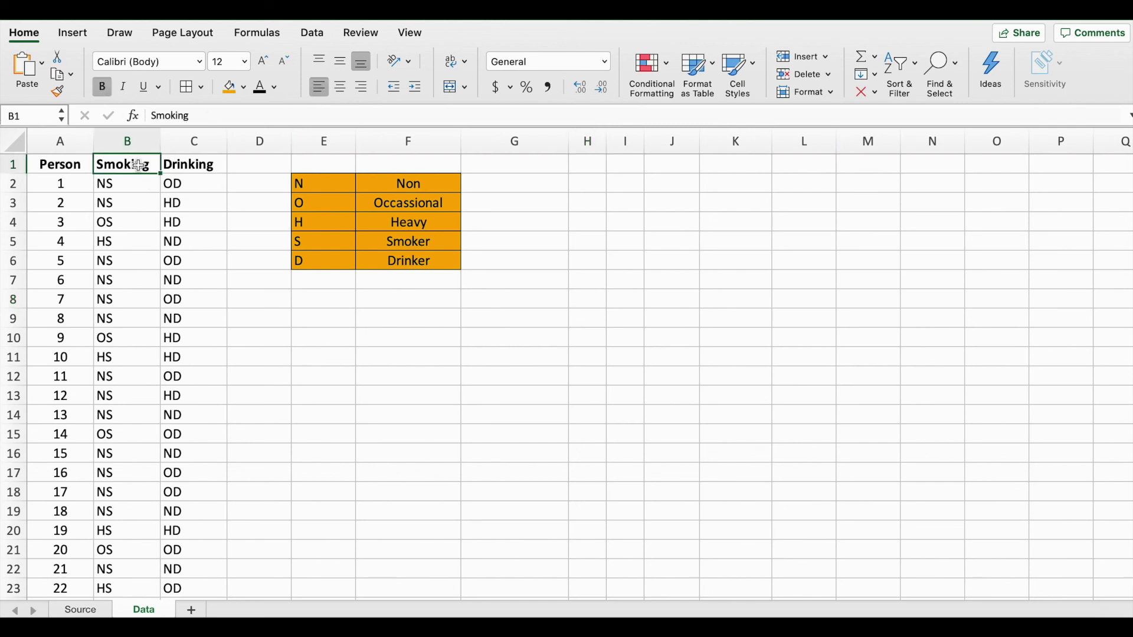
click(75, 34)
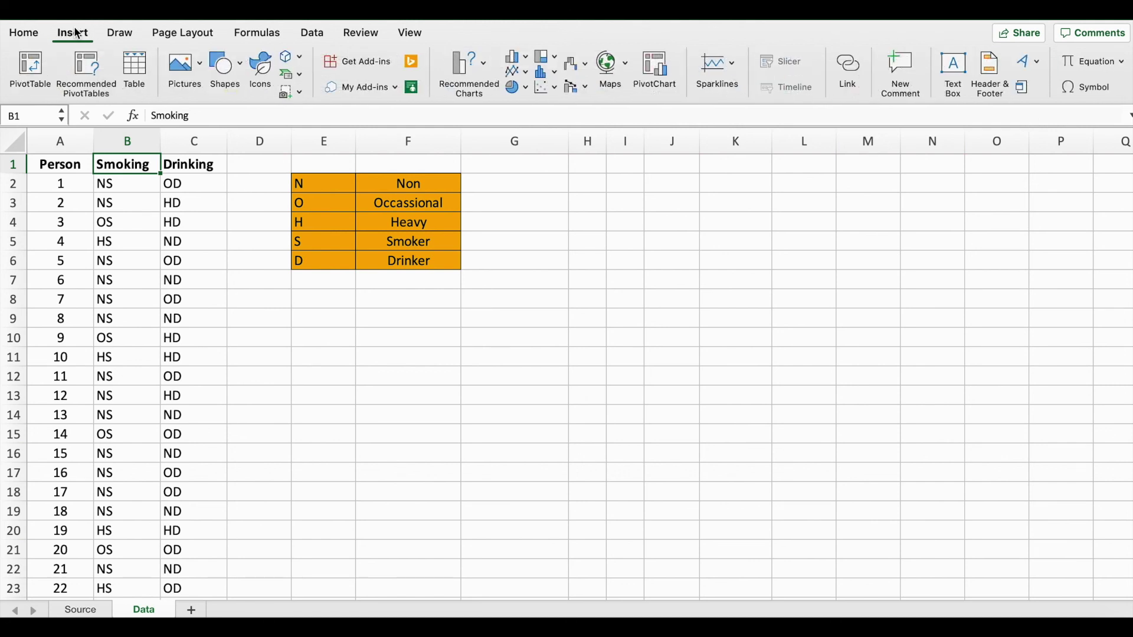
click(37, 63)
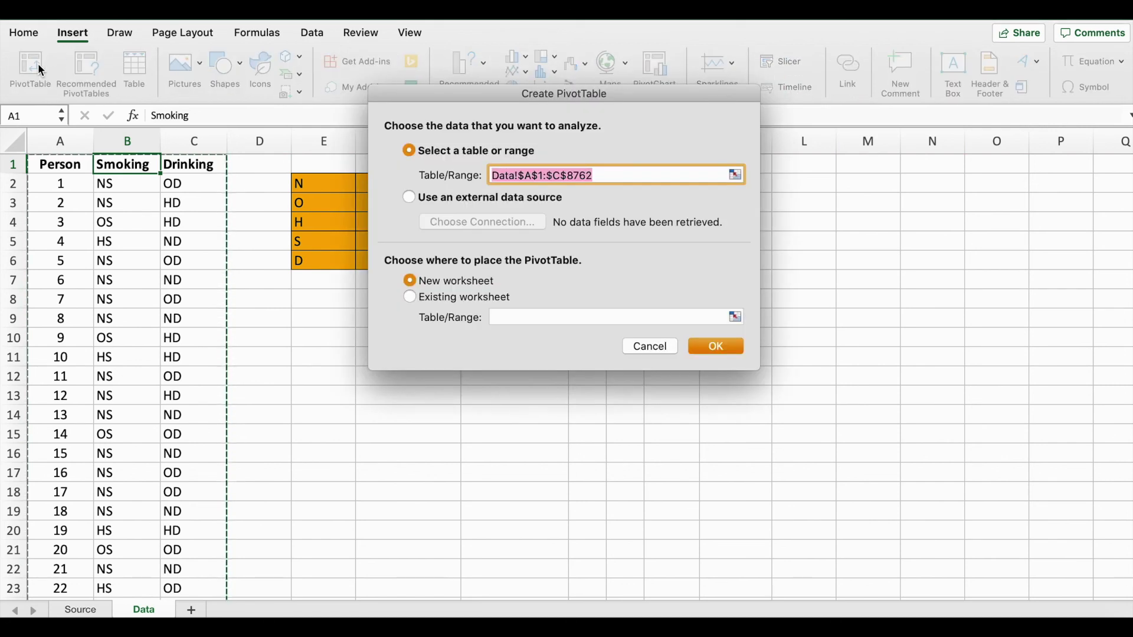
drag(392, 94, 596, 145)
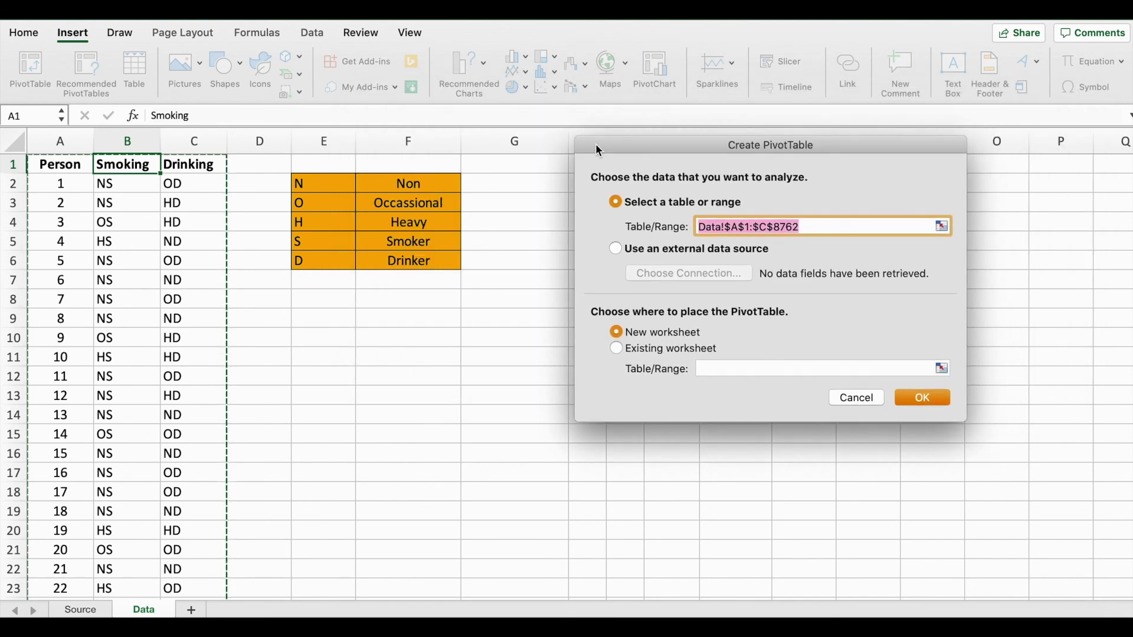
click(753, 227)
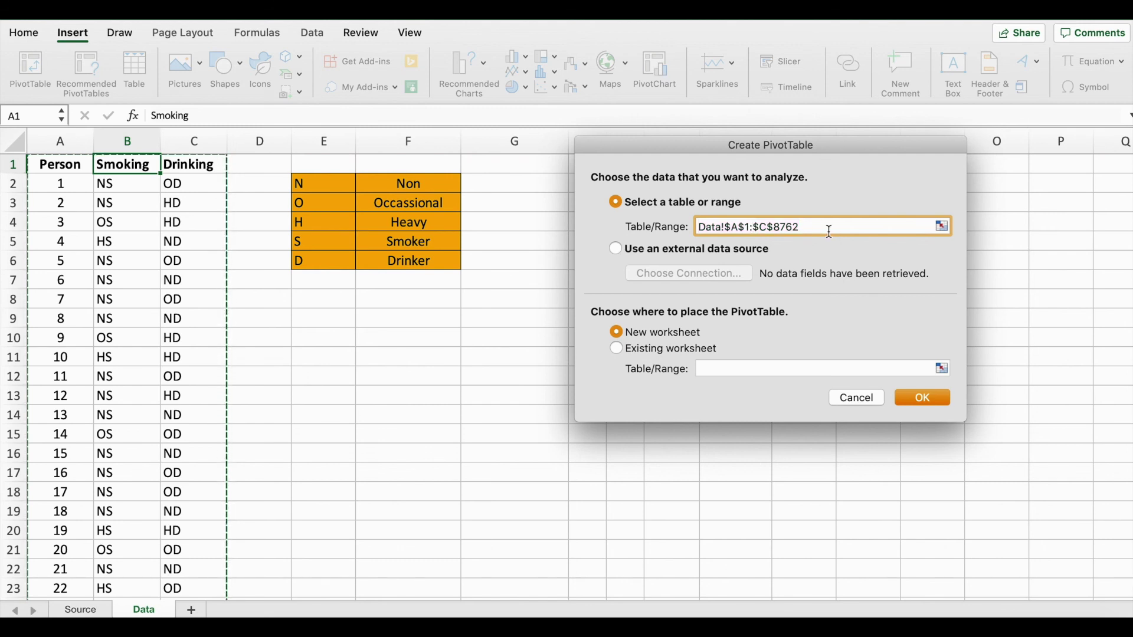
drag(828, 230, 702, 225)
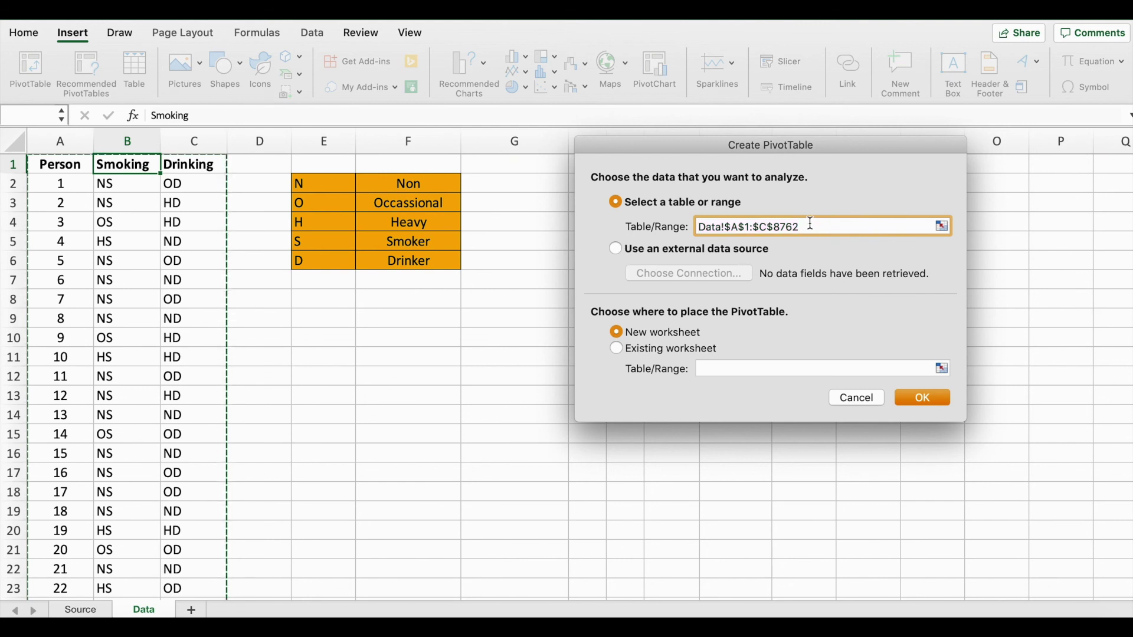
key(BackSpace)
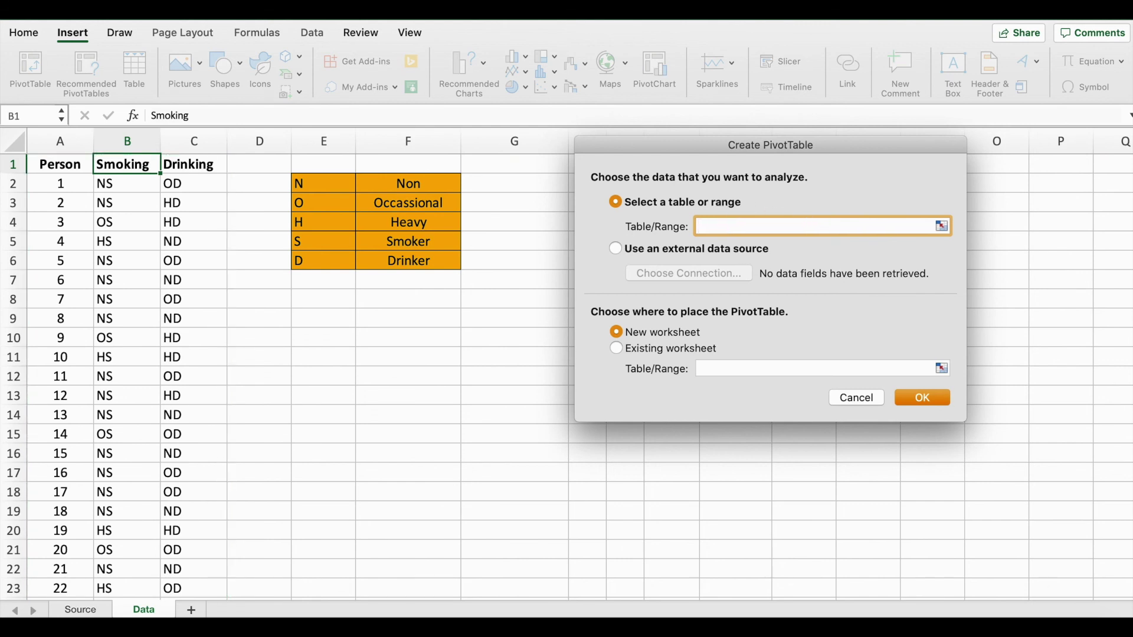
click(136, 164)
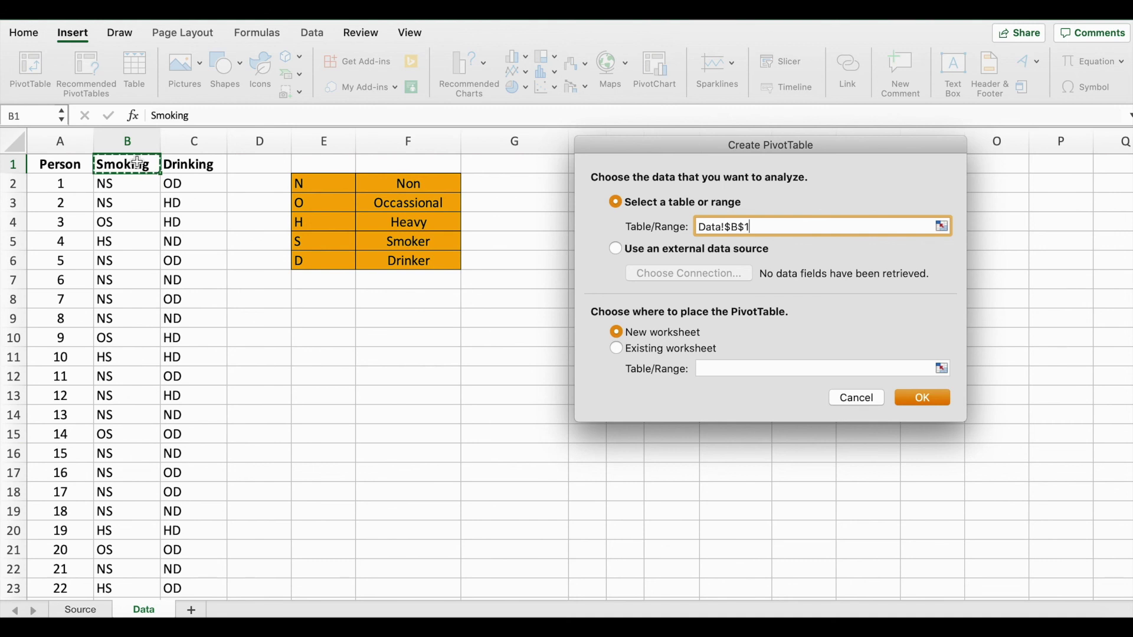
drag(136, 164, 195, 162)
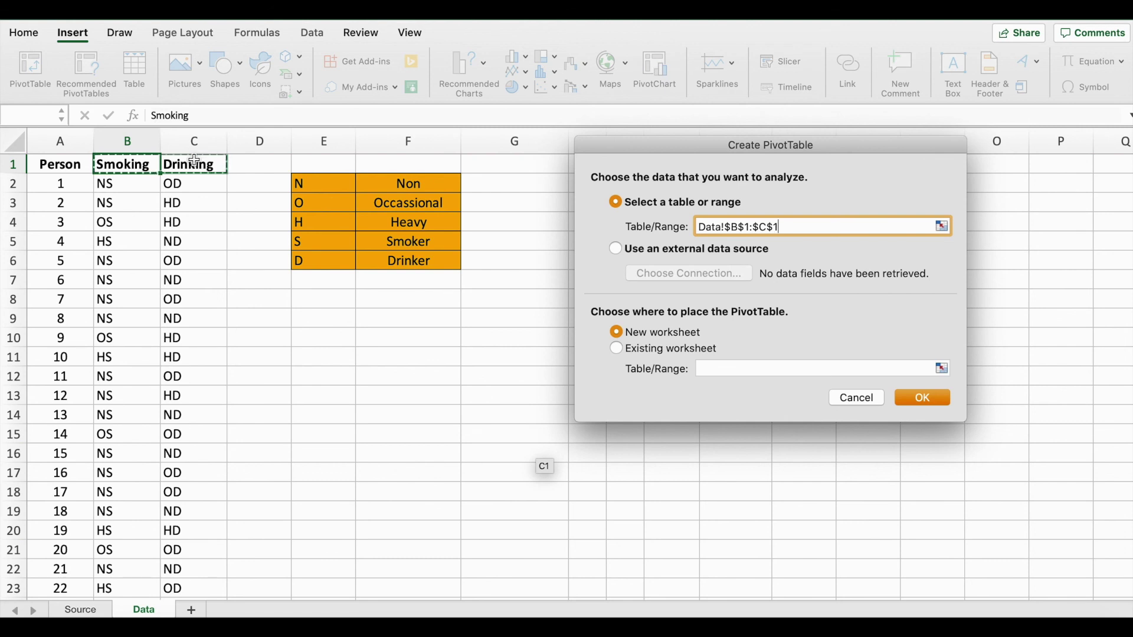
key(ctrl+shift+Down)
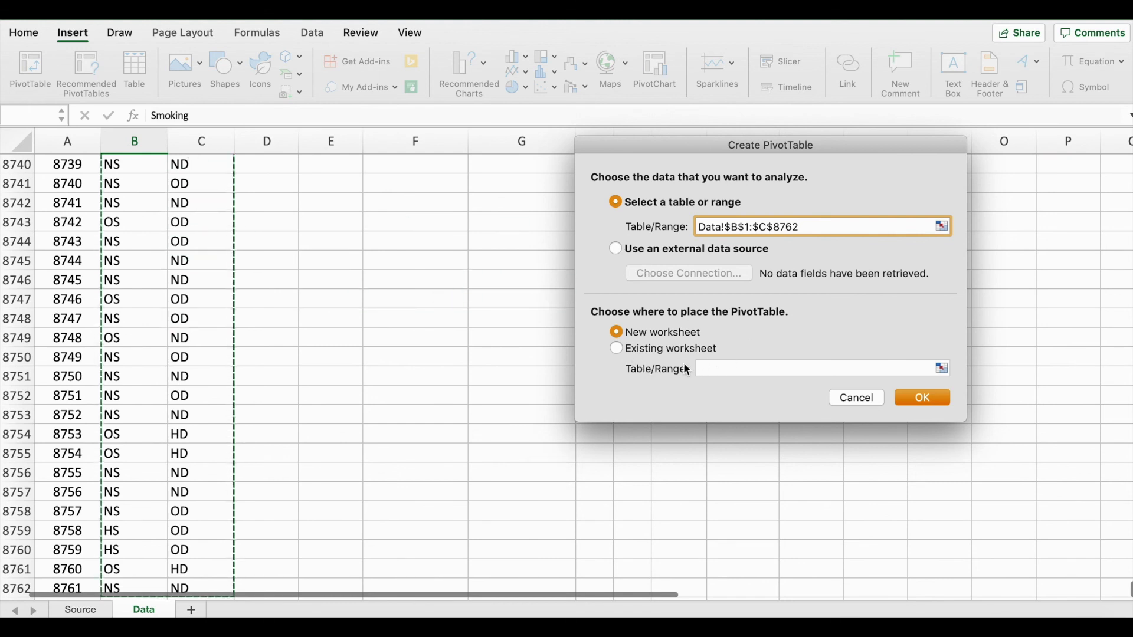
- Place the PivotTable on the existing worksheet at Data!$E$8 and create it
click(617, 348)
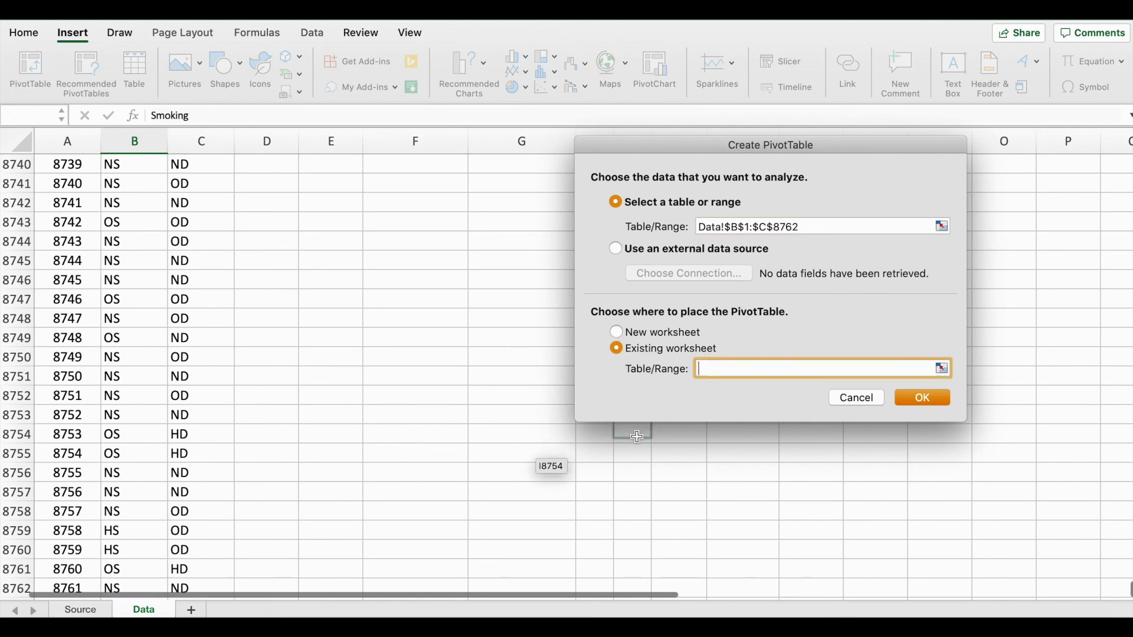
scroll(337, 300, up, 20)
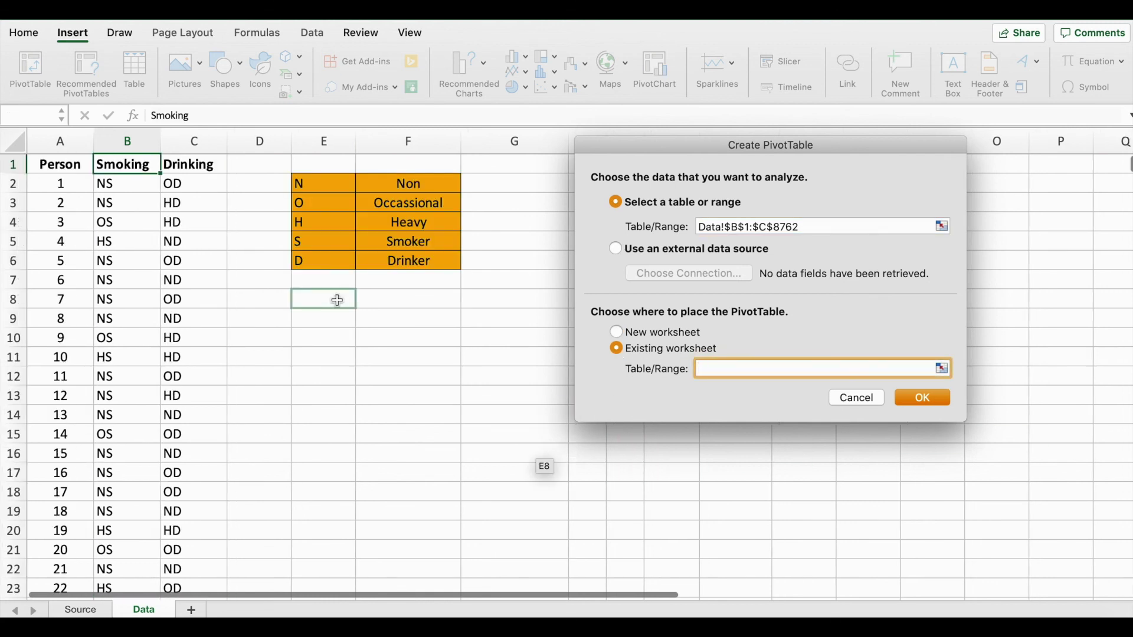
click(337, 300)
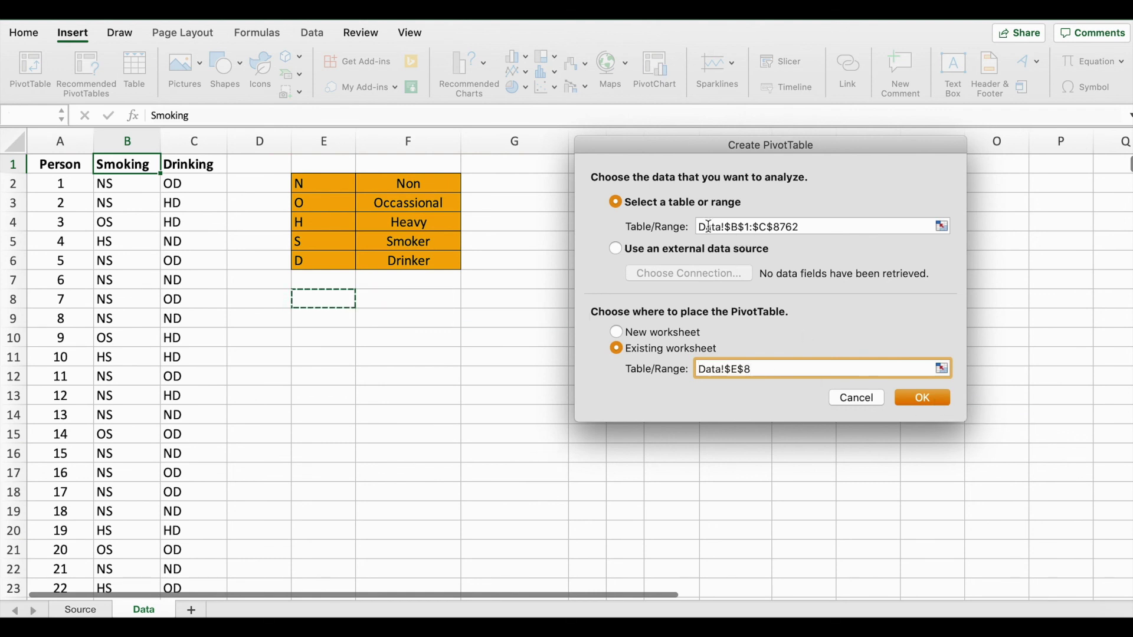
click(773, 229)
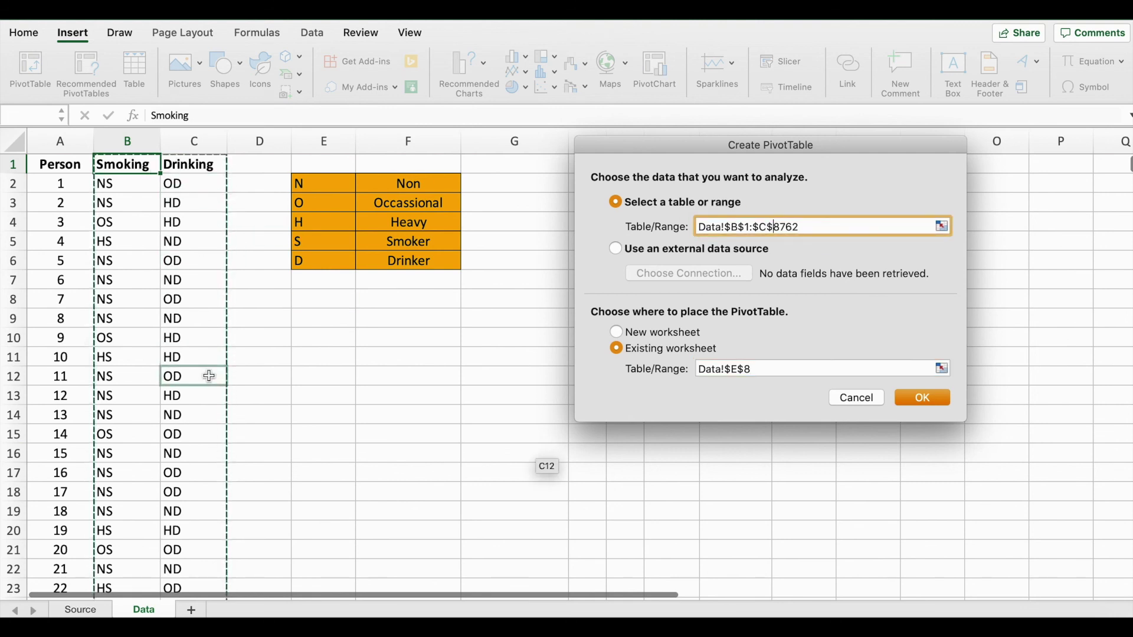
click(760, 370)
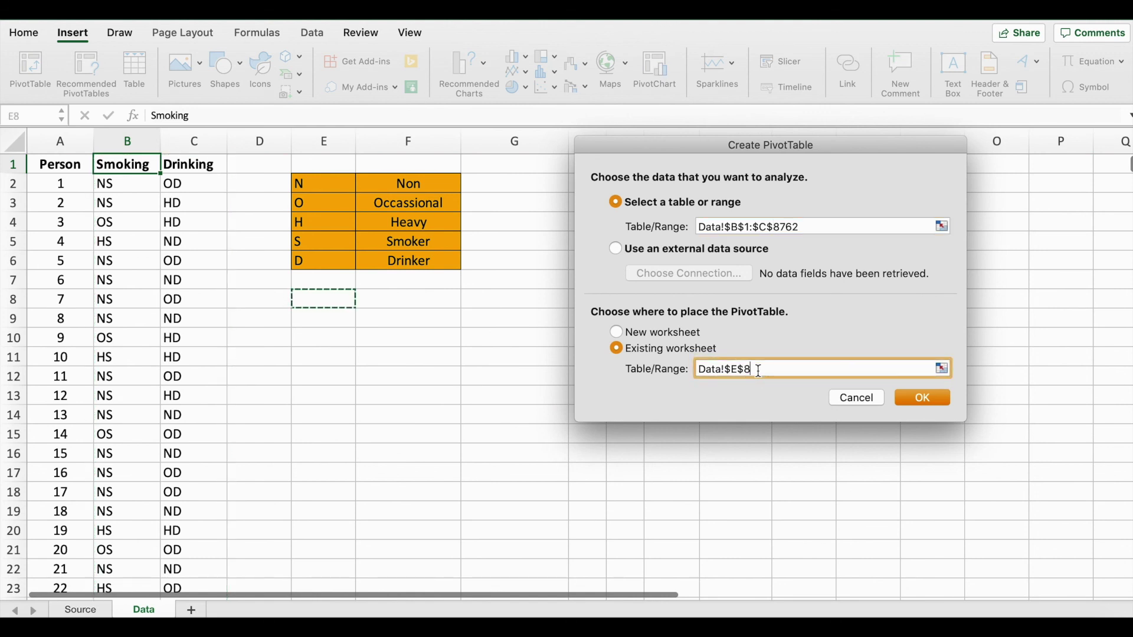
click(924, 401)
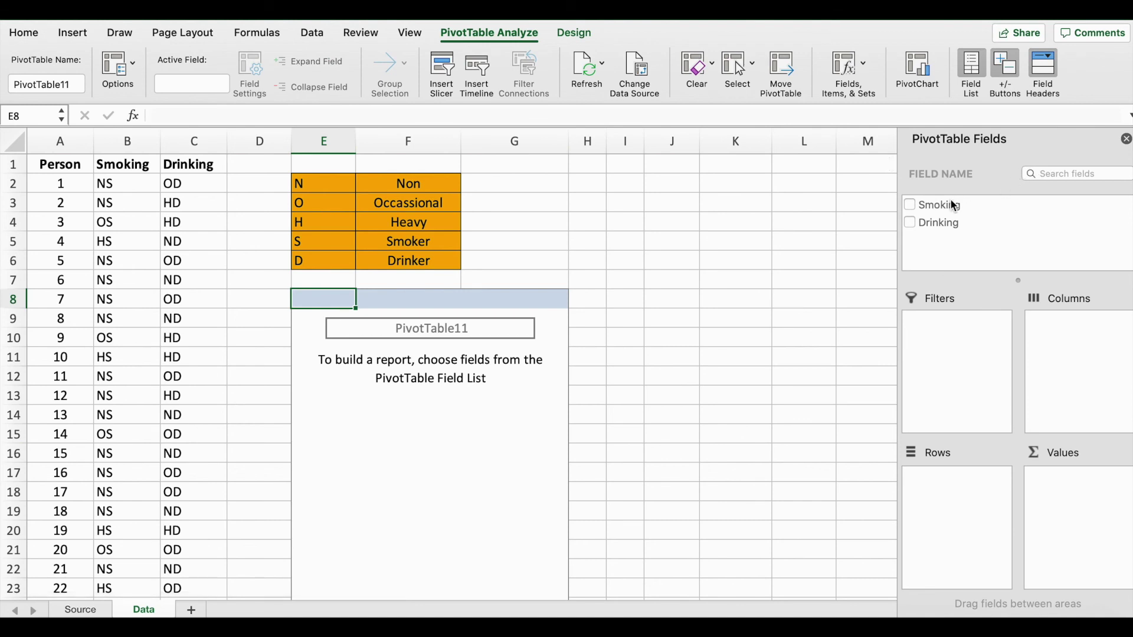
- Lay out the PivotTable with Smoking as columns, Drinking as rows and Count of Smoking as values
drag(934, 209, 949, 490)
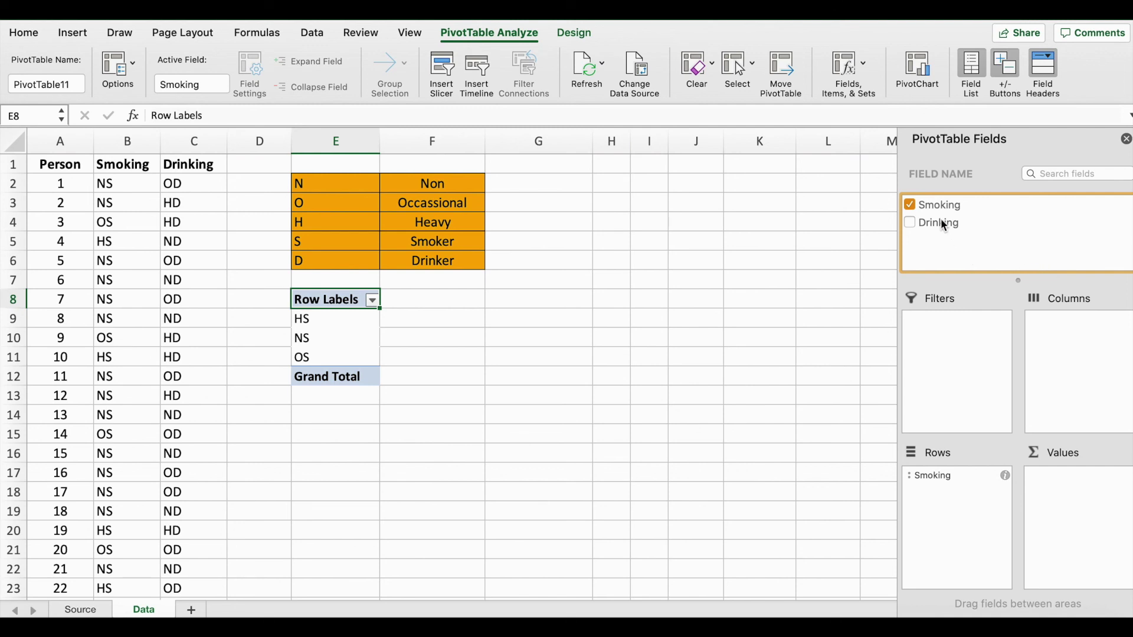
drag(926, 475, 1093, 344)
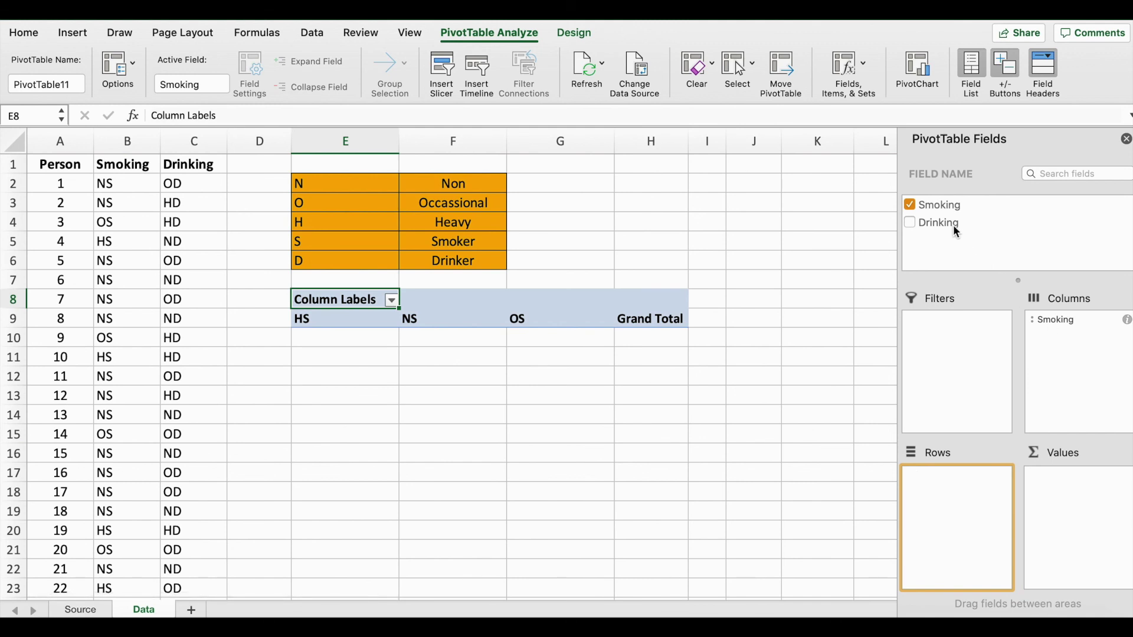
drag(954, 225, 952, 496)
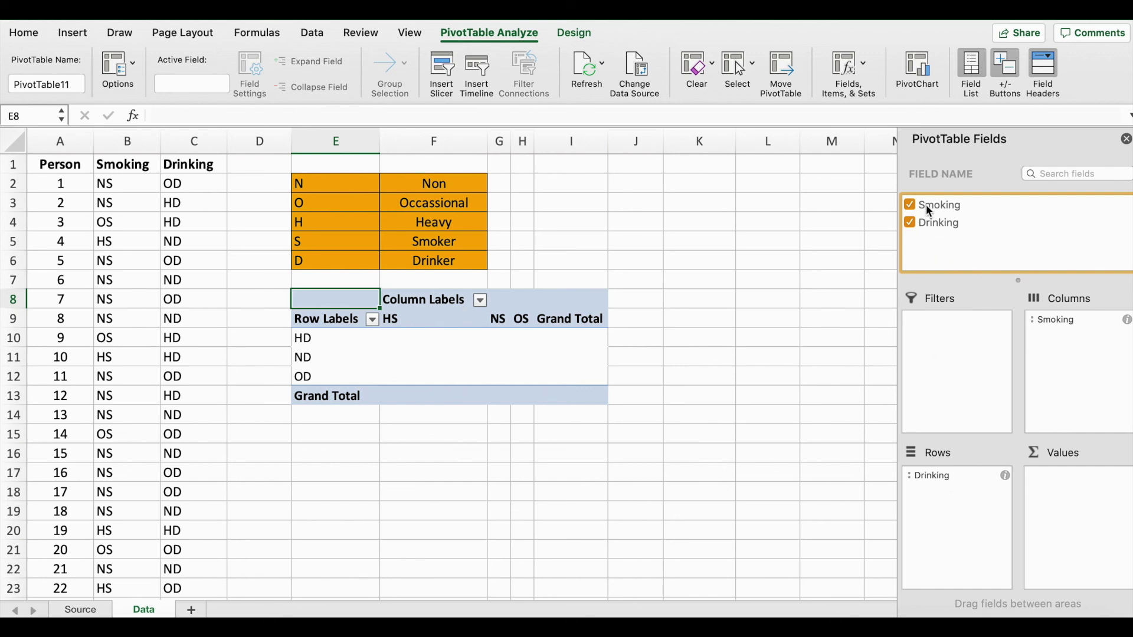
drag(926, 204, 1084, 491)
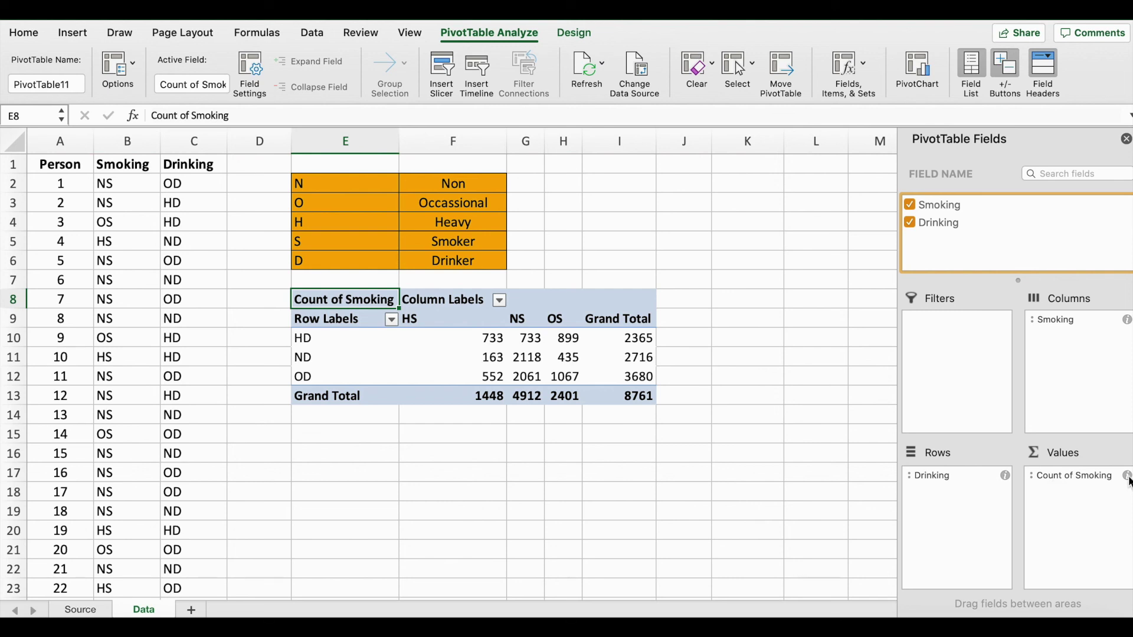
- Apply all borders to the PivotTable cells E9:I13
click(575, 396)
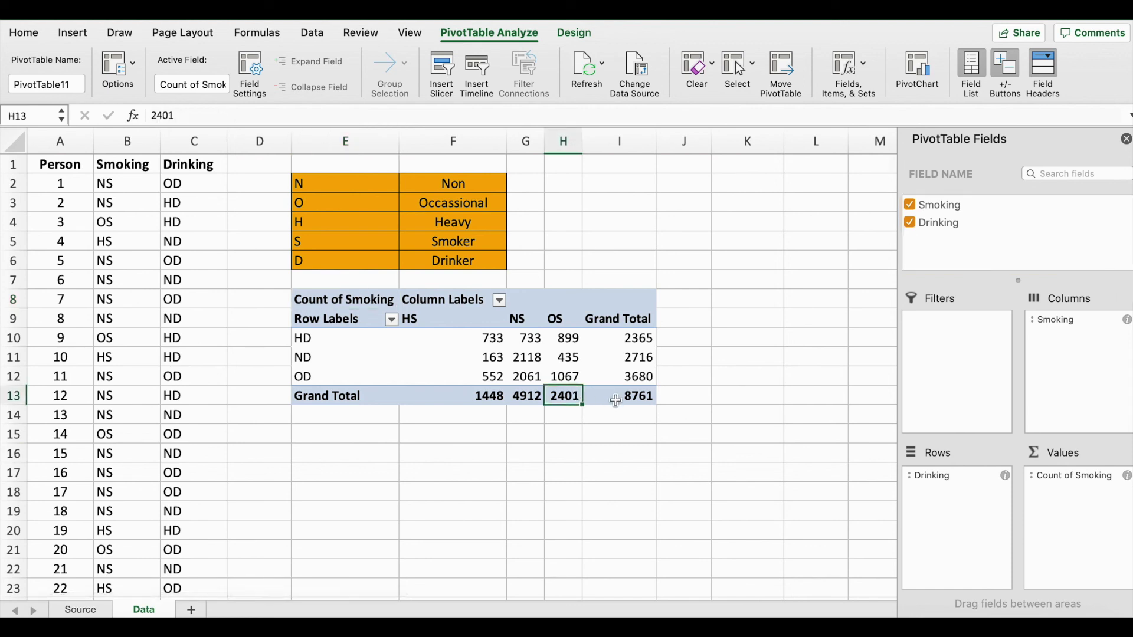
drag(631, 394, 337, 319)
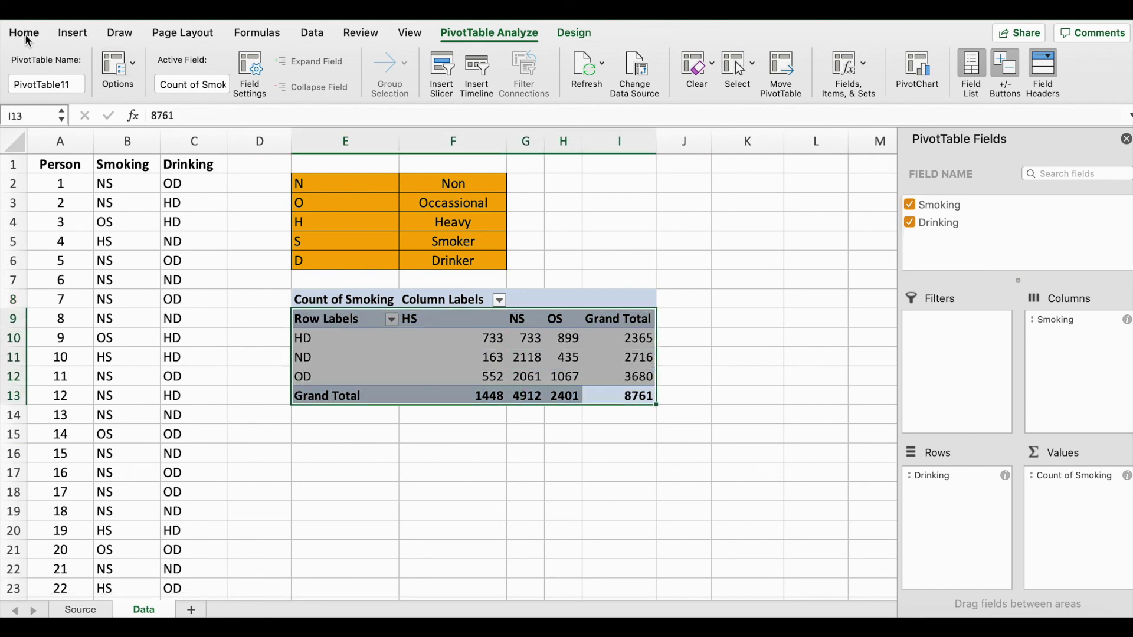
click(25, 34)
click(189, 92)
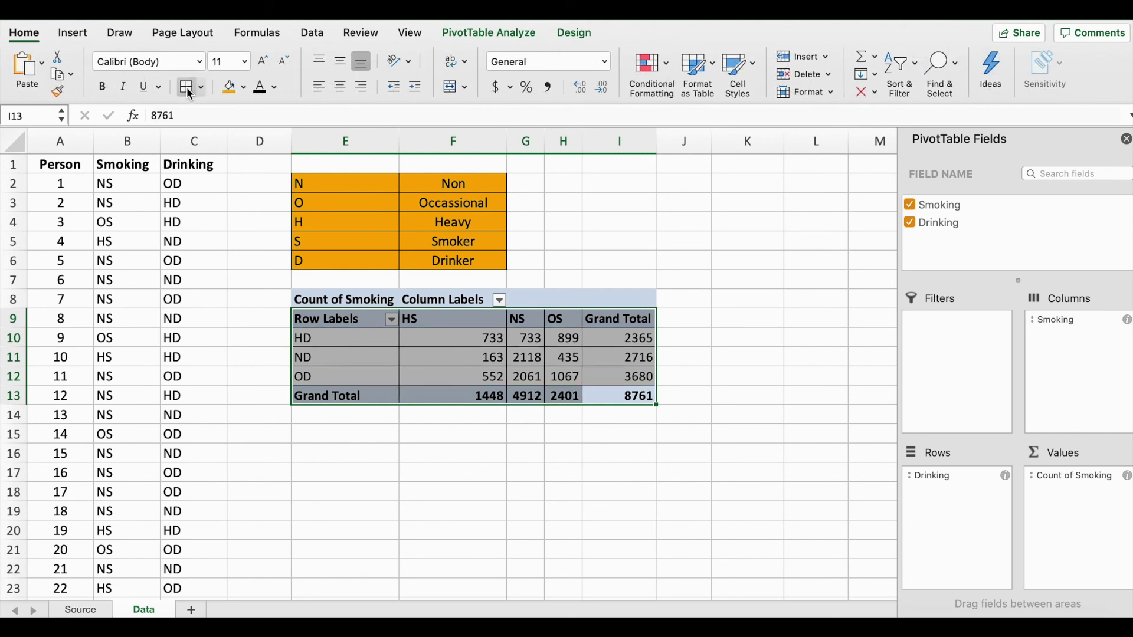
click(786, 315)
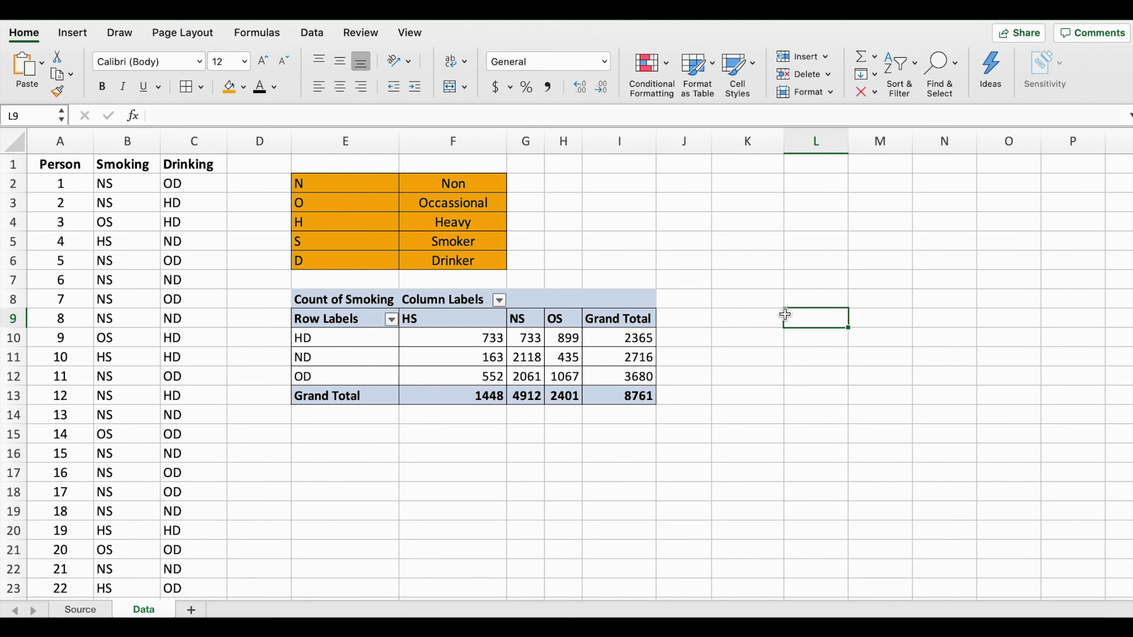
- Rename the PivotTable's Row Labels header in E9 as Drinking
click(642, 399)
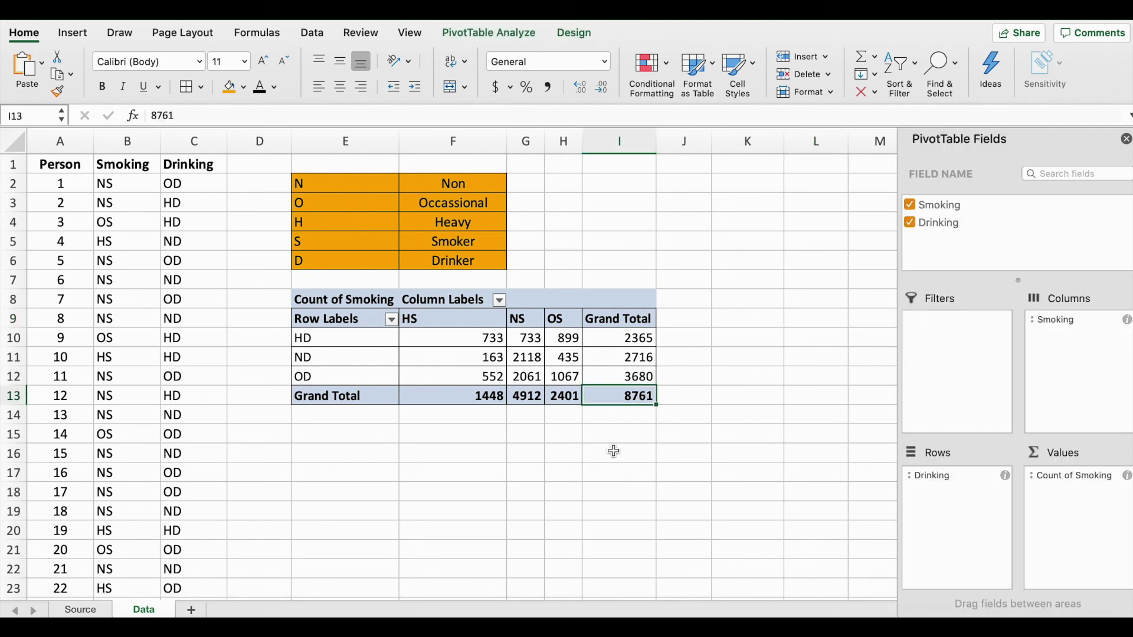
click(349, 319)
double_click(364, 320)
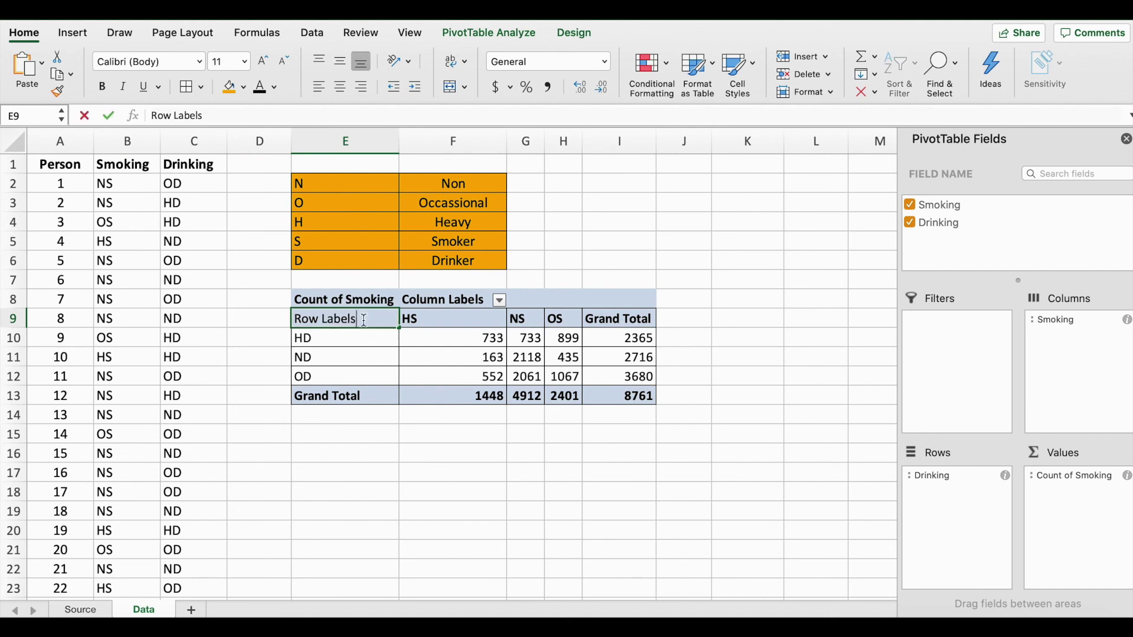
drag(356, 320, 250, 320)
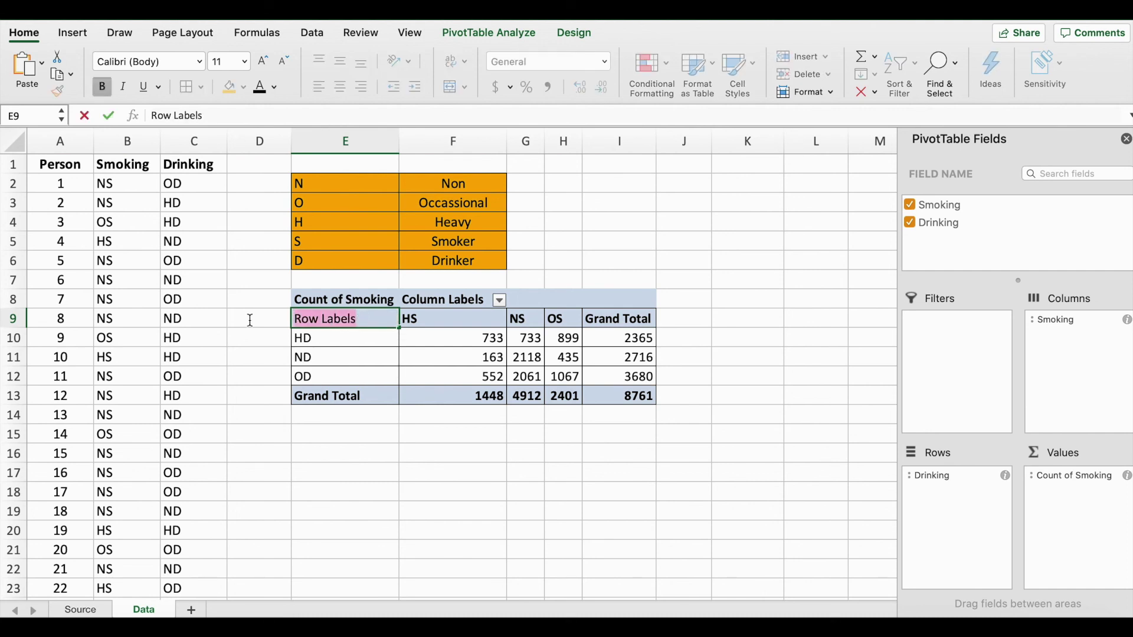
text(Drinking)
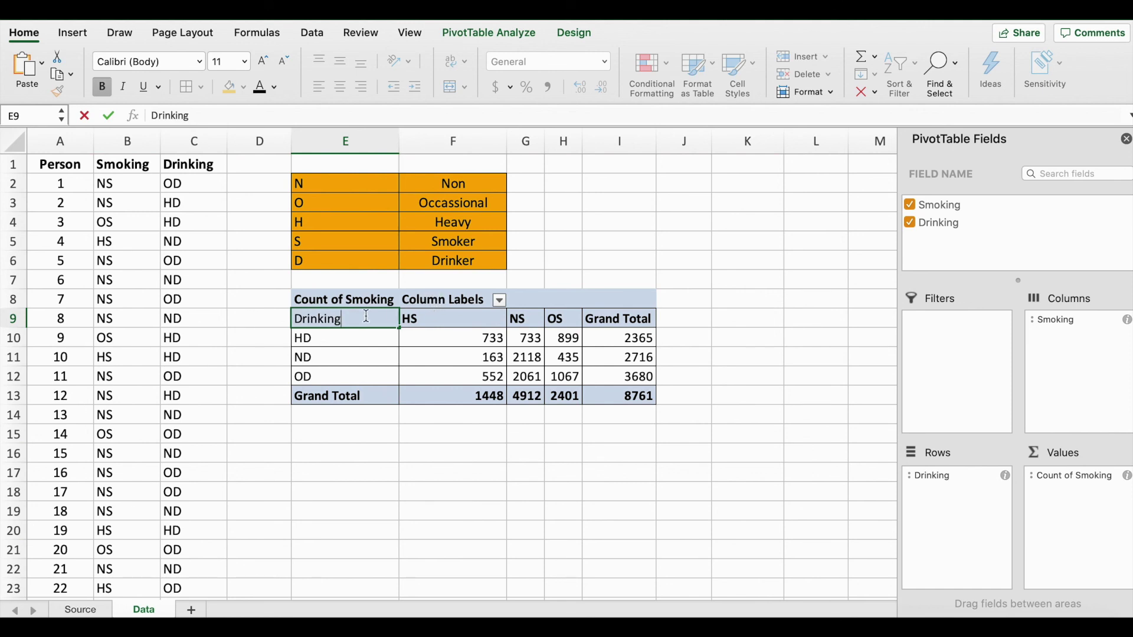
click(354, 394)
- Center the contents of the PivotTable cells E9:I13
drag(336, 327, 640, 398)
click(345, 90)
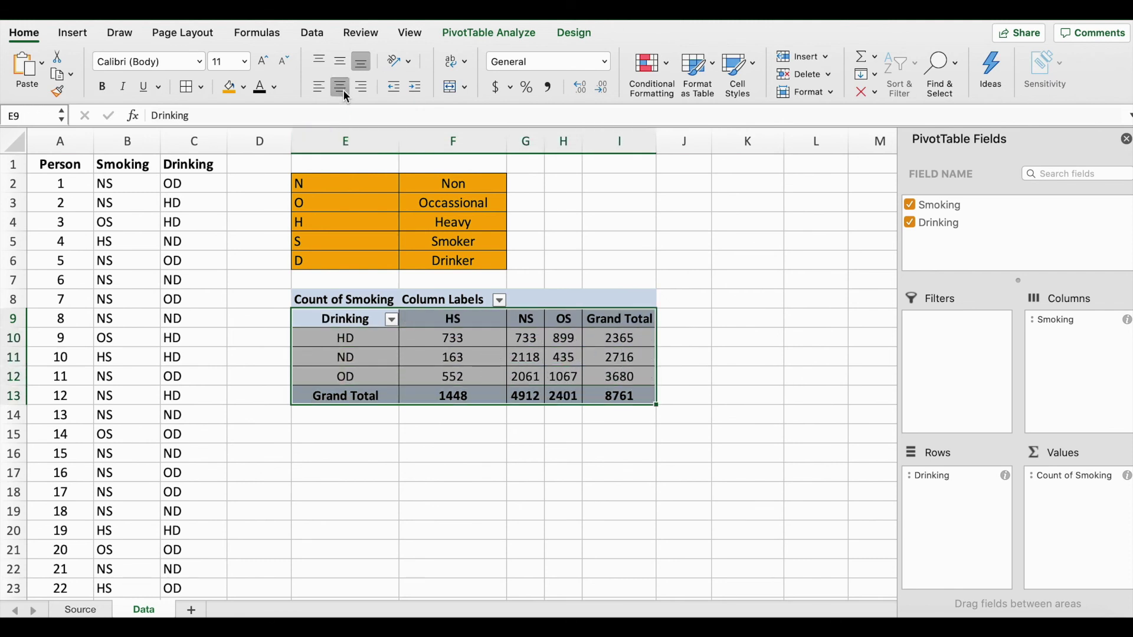
click(729, 220)
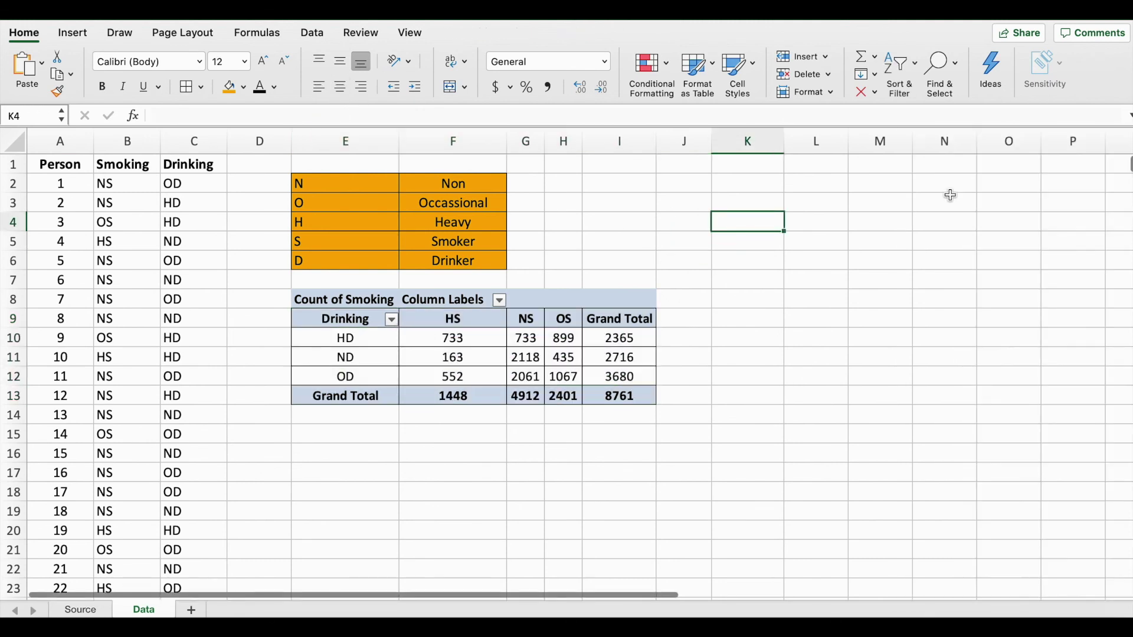